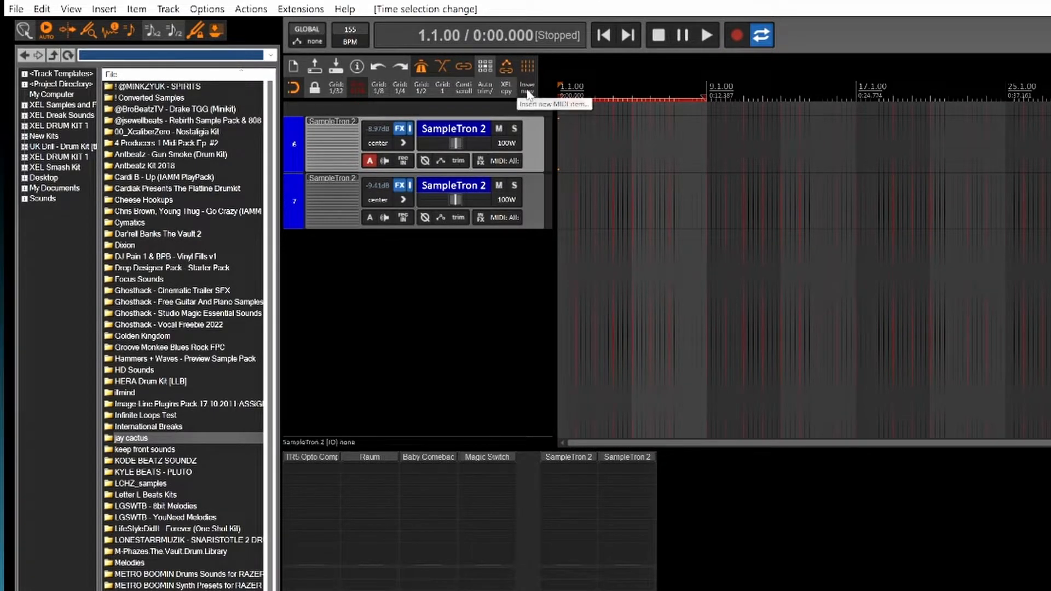
Insert a new MIDI item over the time selection (measures 1 to 8) on track 6, and select track 7
left_click(528, 93)
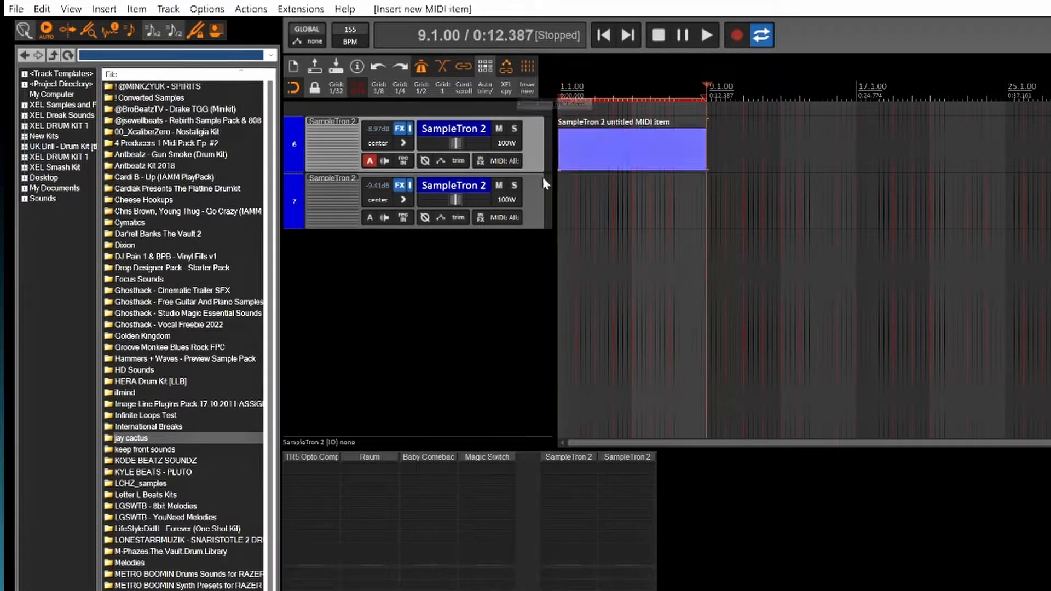
left_click(530, 203)
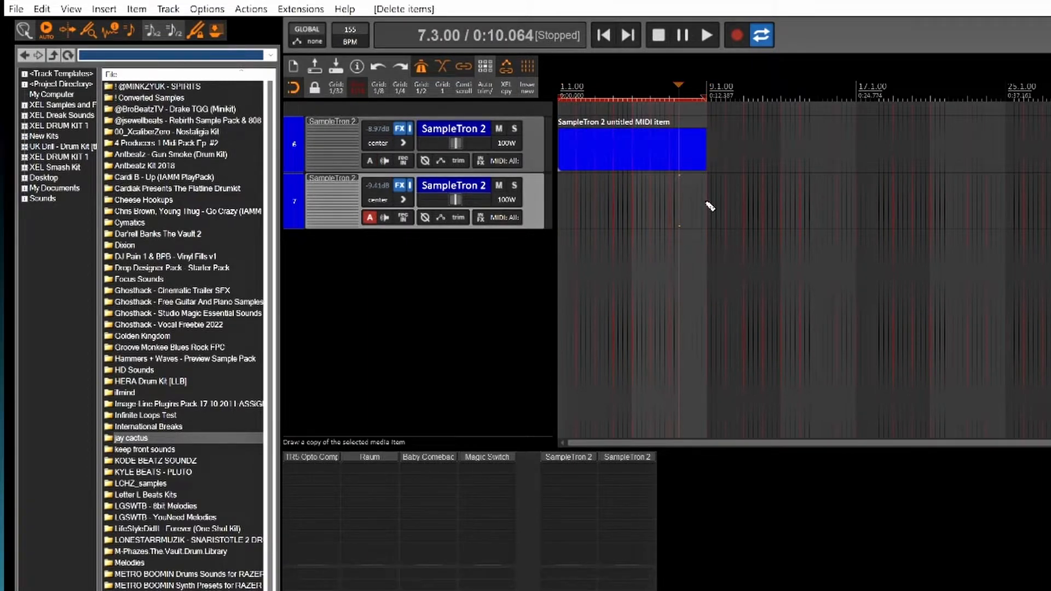
left_click_drag(709, 206, 556, 208)
left_click(588, 211)
key("Delete")
Insert a new MIDI item over the same eight measures on track 7
left_click(102, 10)
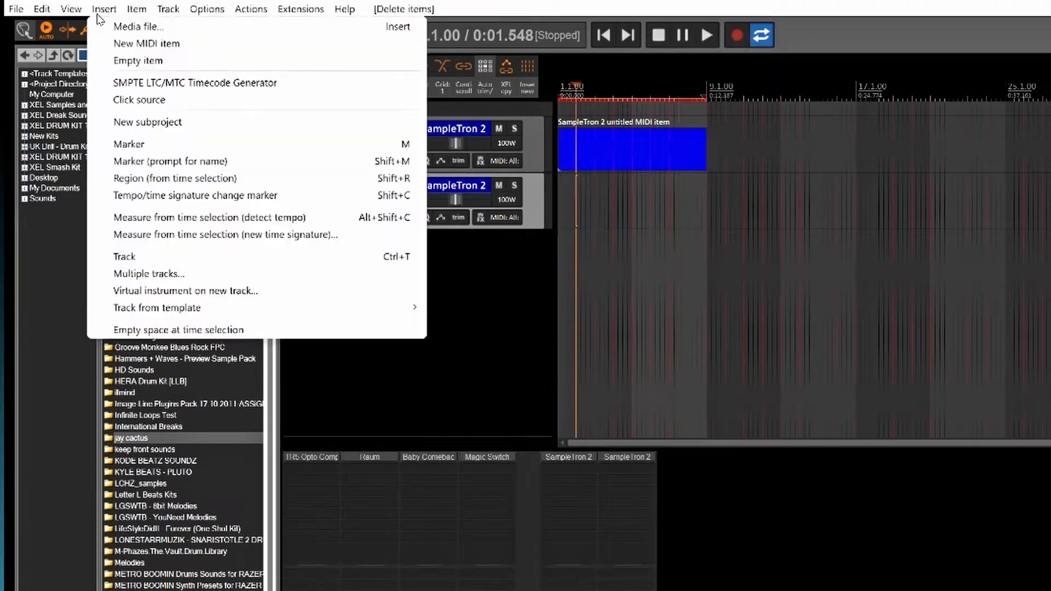
left_click(170, 46)
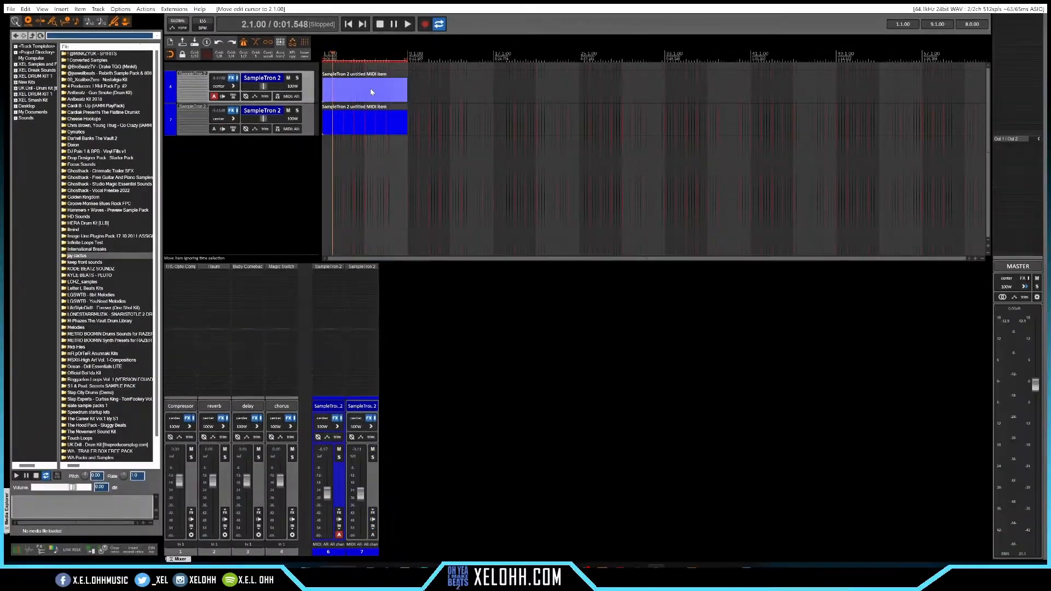
Open track 6's MIDI item in the MIDI editor and enable key snap to A# Natural minor
left_click(642, 153)
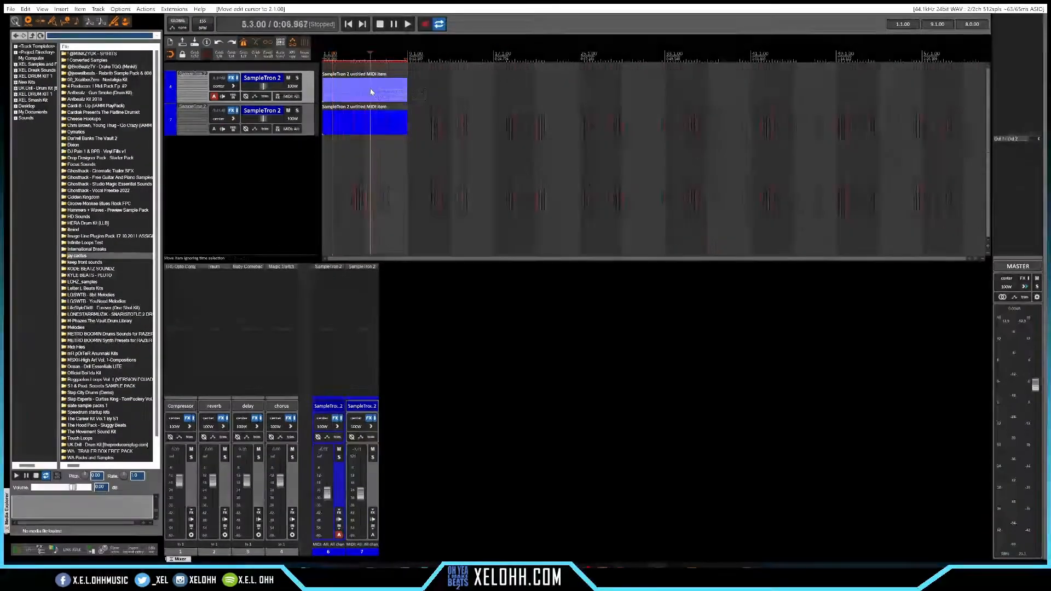
double_click(370, 92)
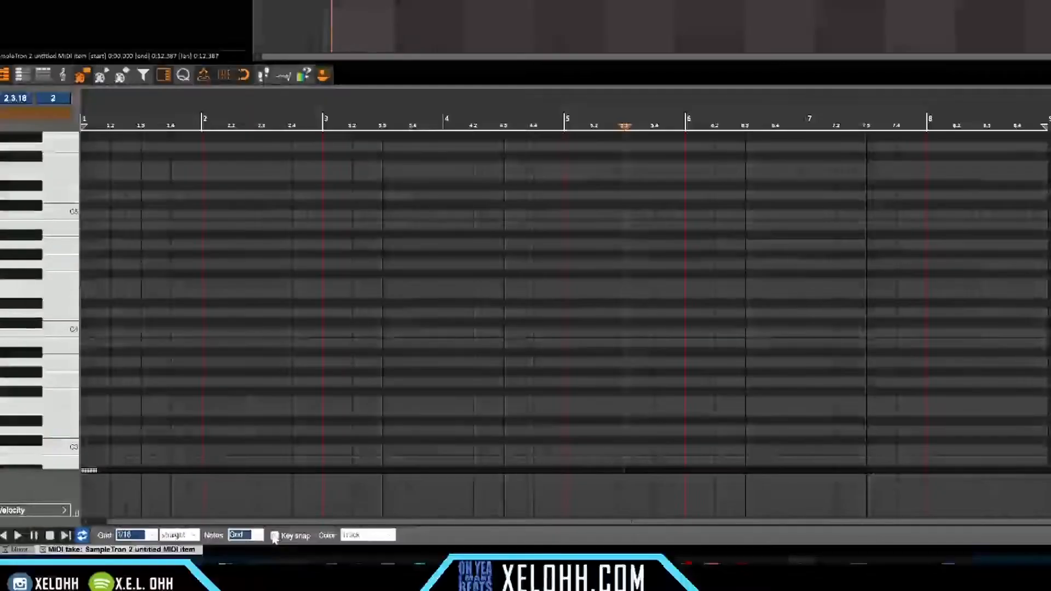
left_click(276, 536)
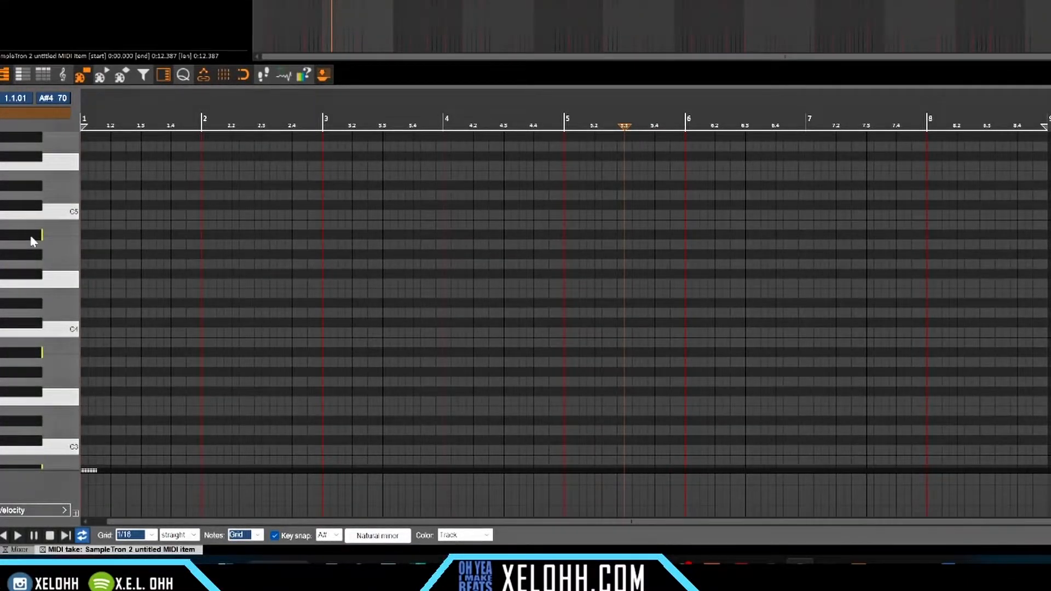
Draw an A#4 note at the start of measure 1 and resize it to a half note
left_click(85, 235)
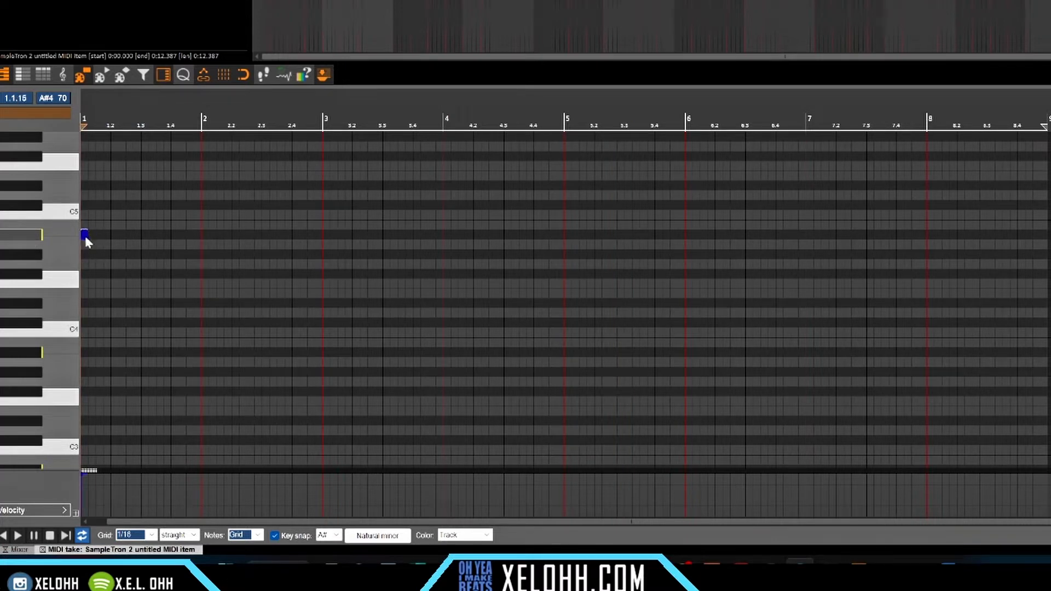
left_click_drag(85, 240, 103, 237)
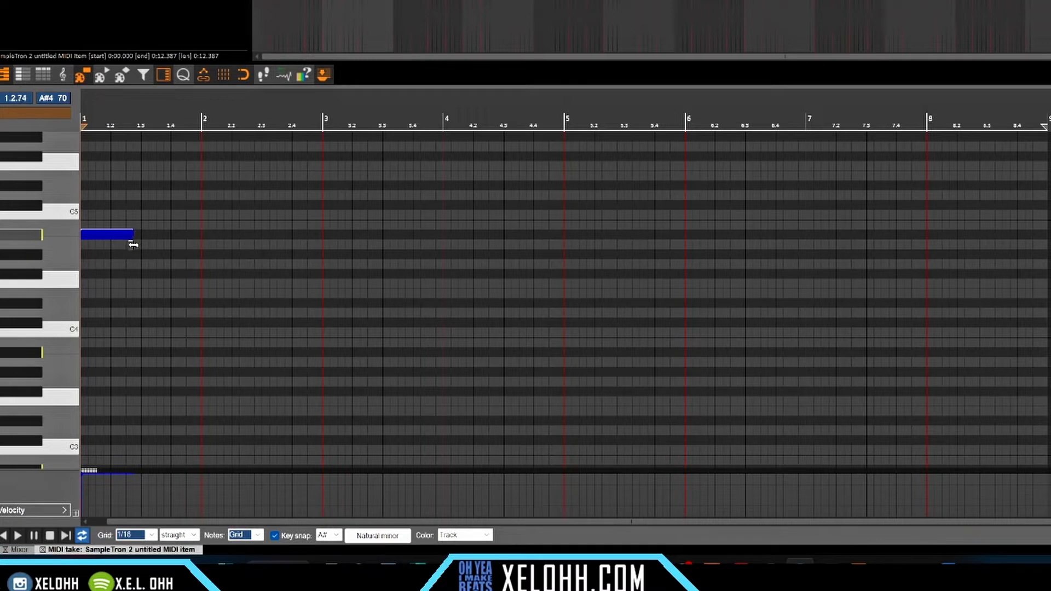
left_click_drag(135, 244, 97, 227)
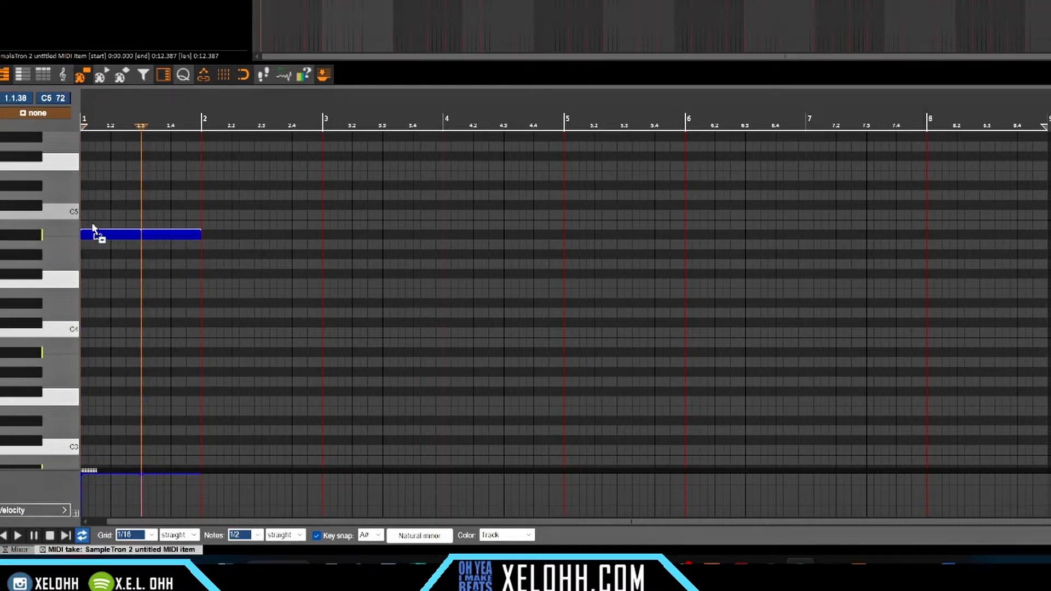
Repeat the A#4 half note to fill measures 1 to 4, and set the loop range to those four measures
key("ctrl+d")
key("ctrl+d")
key("ctrl+d")
key("ctrl+d")
key("ctrl+d")
key("ctrl+d")
key("ctrl+z")
key("ctrl+z")
key("ctrl+z")
left_click_drag(564, 127, 278, 176)
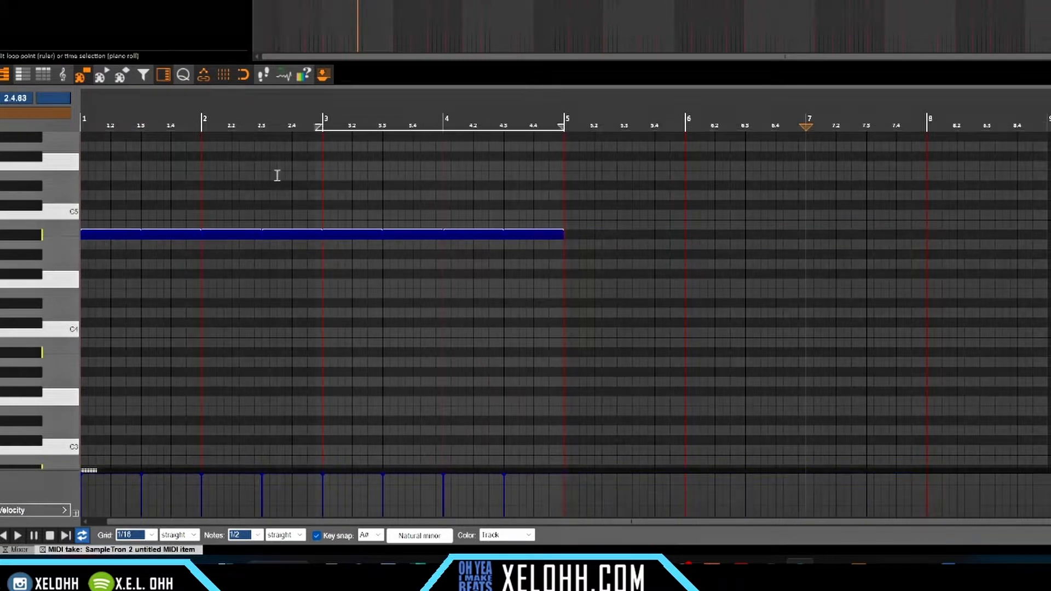
left_click_drag(209, 177, 85, 177)
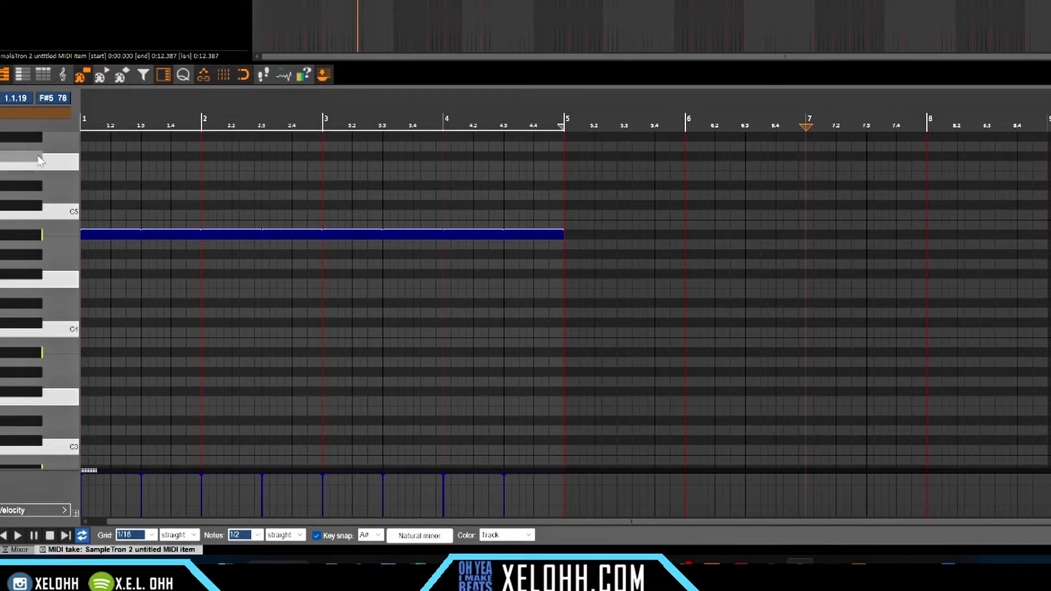
Draw half notes F5 at 1.1 and F#5 at 1.3, and repeat the pair through measure 4
left_click_drag(85, 166, 140, 159)
left_click(143, 157)
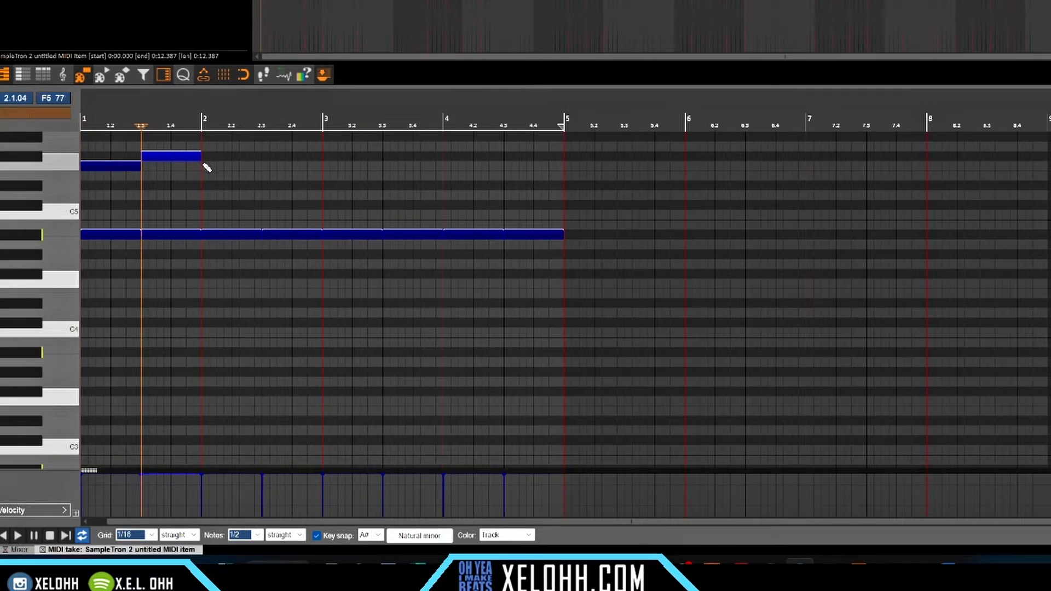
left_click_drag(196, 174, 106, 146)
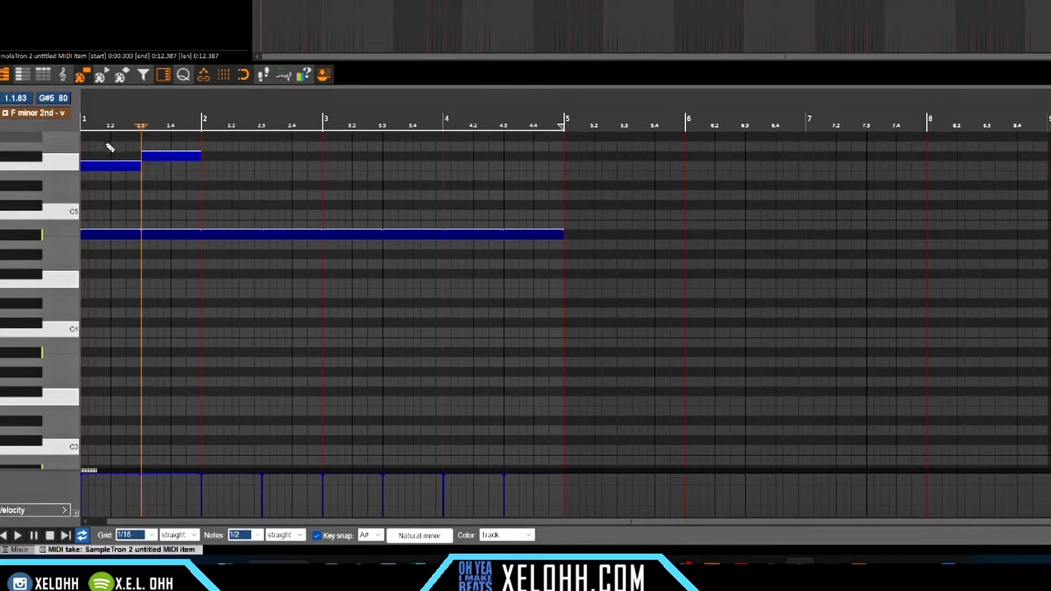
key("ctrl+d")
key("ctrl+d")
key("ctrl+d")
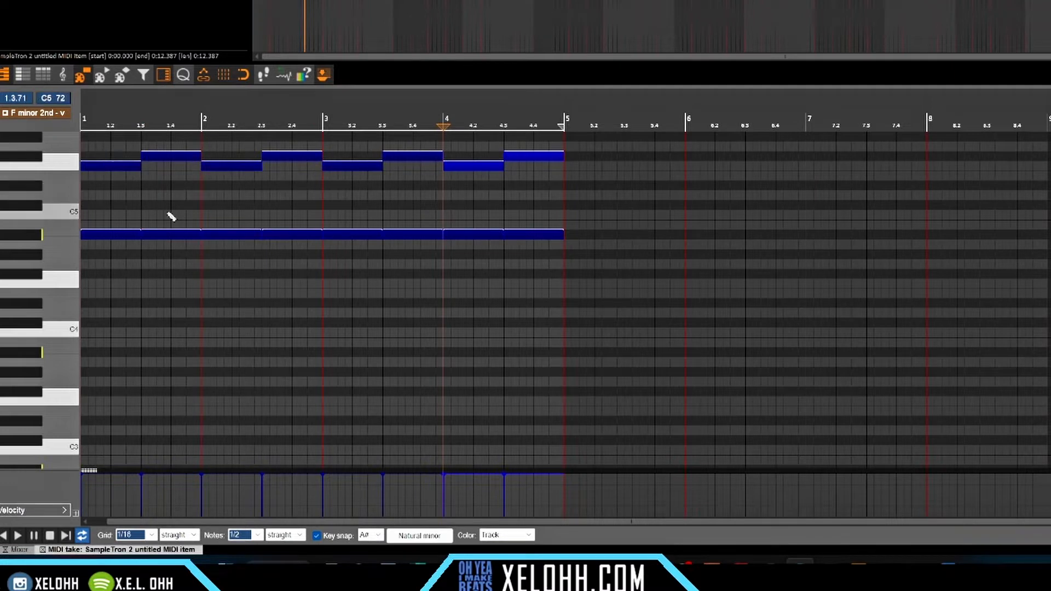
key("Home")
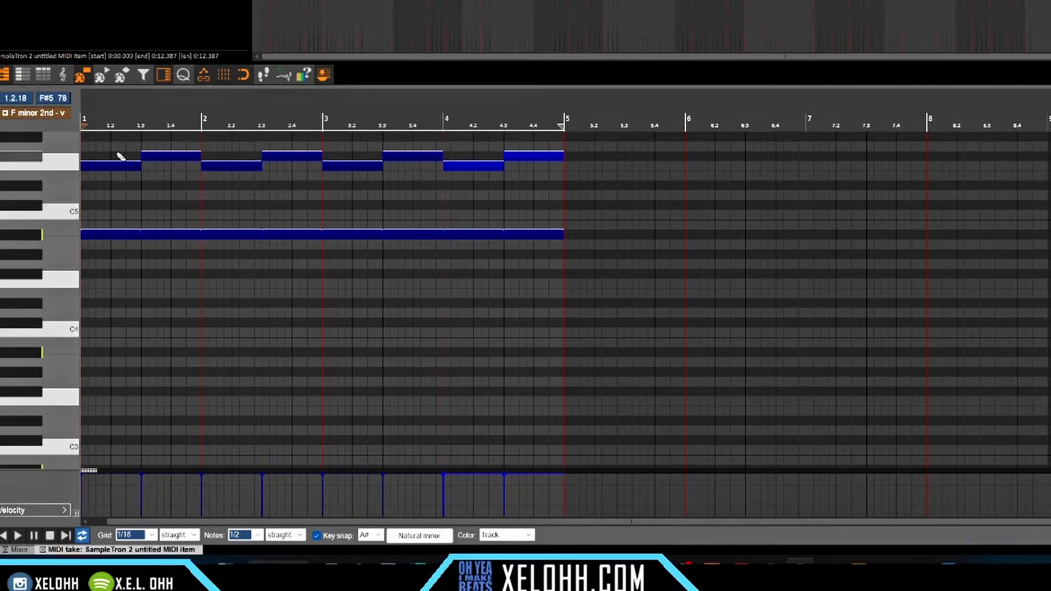
Add D#5 half notes at 1.1, 1.3 and 2.1, and an A#5 half note at 2.3
scroll(42, 225, "up", 2)
scroll(46, 232, "up", 1)
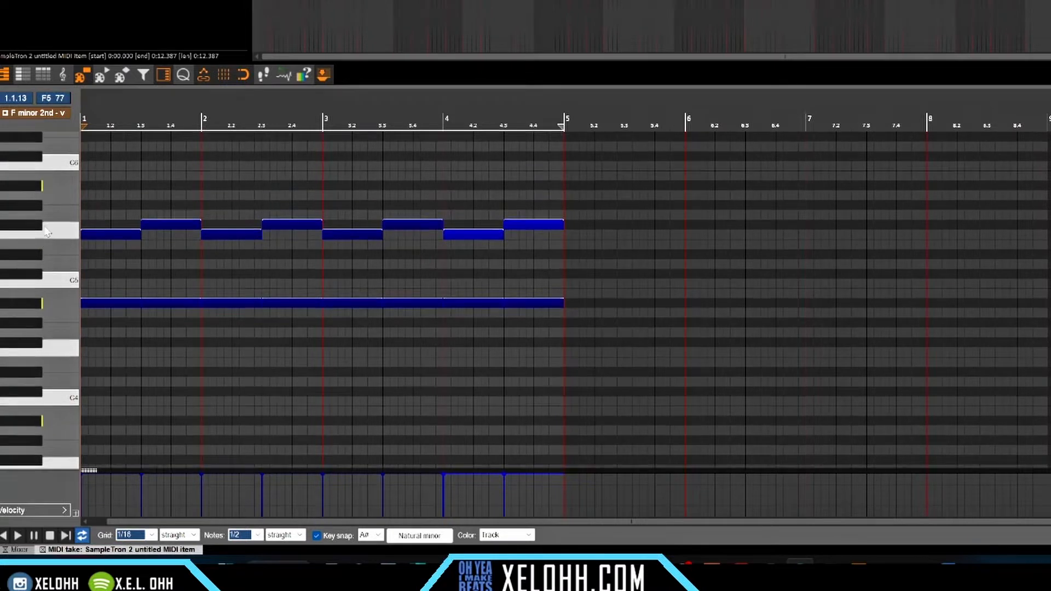
left_click(85, 255)
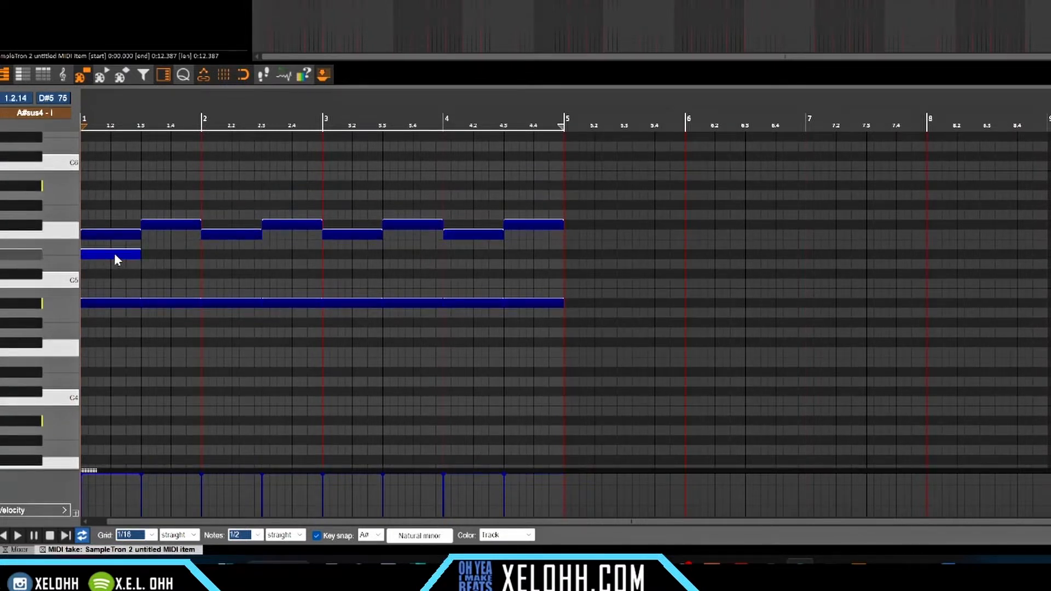
left_click_drag(114, 255, 92, 265)
left_click(143, 254)
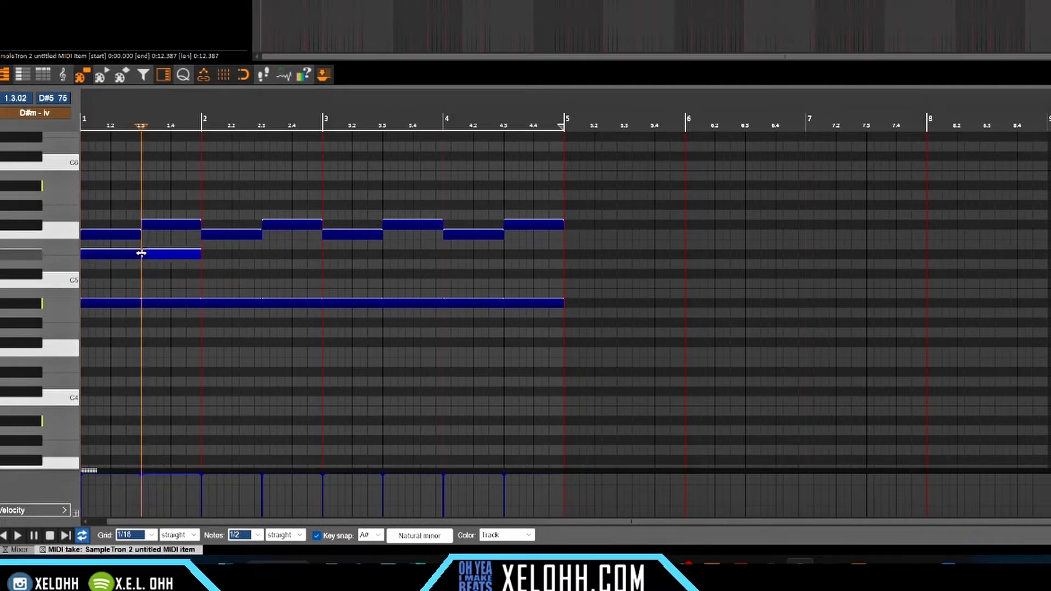
left_click(206, 254)
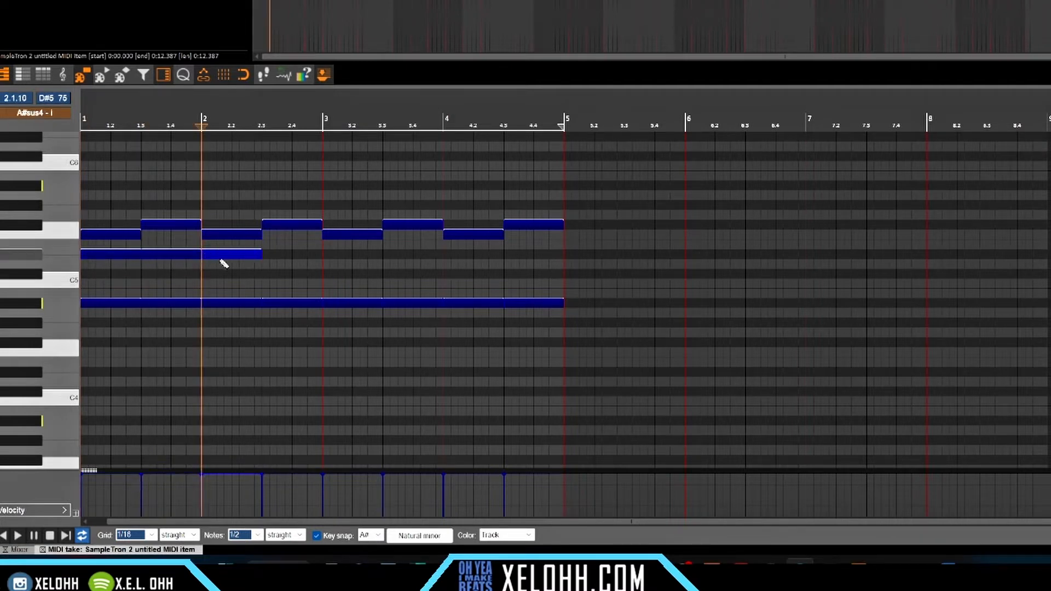
left_click(271, 185)
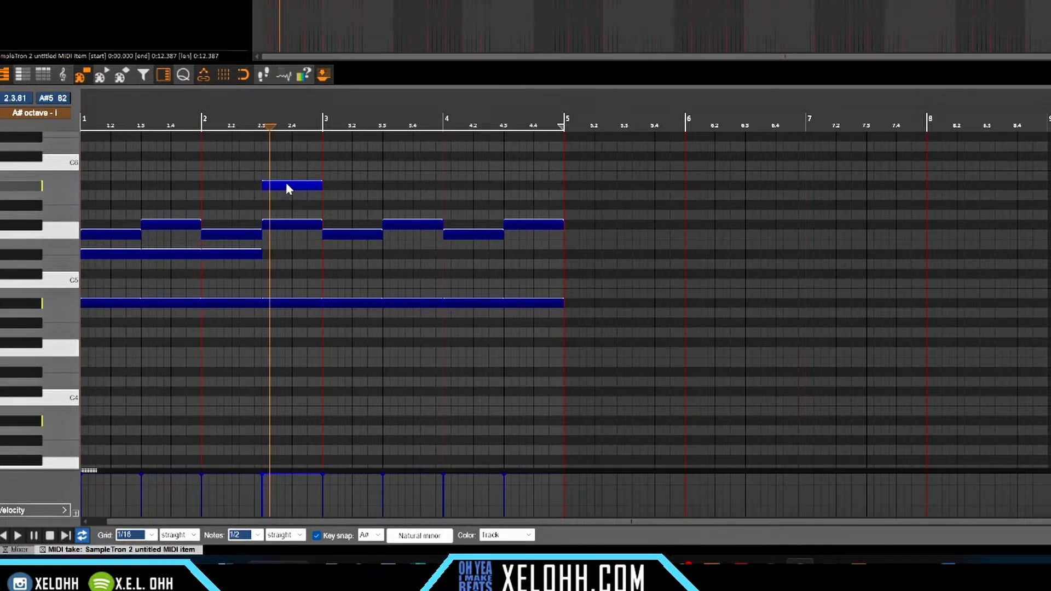
Add D#5 half notes at 3.1, 3.3 and 4.1, and an A#5 half note at 4.3
left_click(328, 255)
left_click(389, 255)
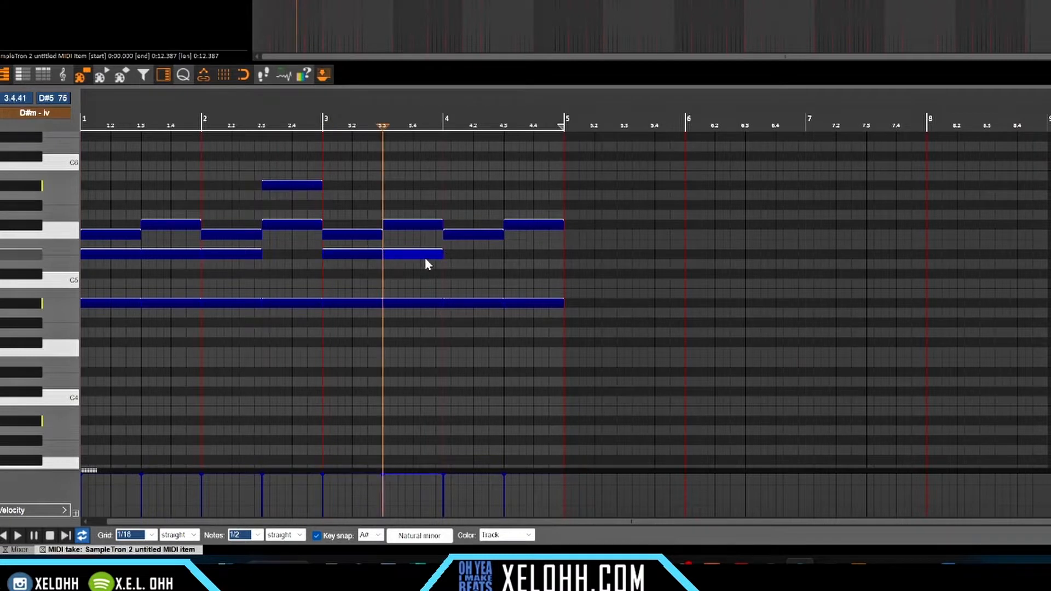
left_click(452, 255)
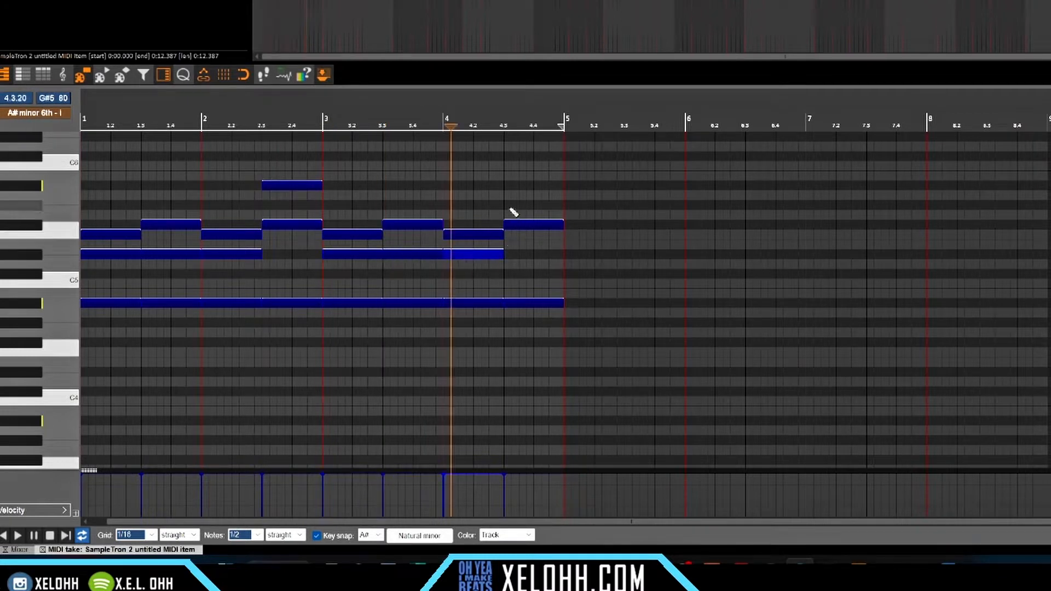
left_click(509, 187)
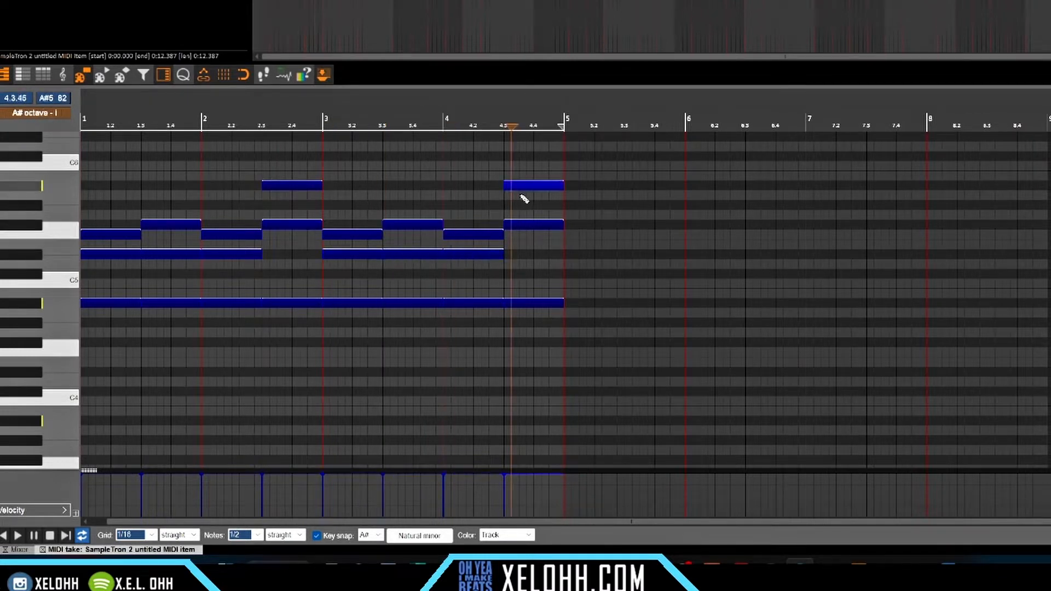
Play the four-measure chord pattern from the start and stop playback
key("Home")
key("space")
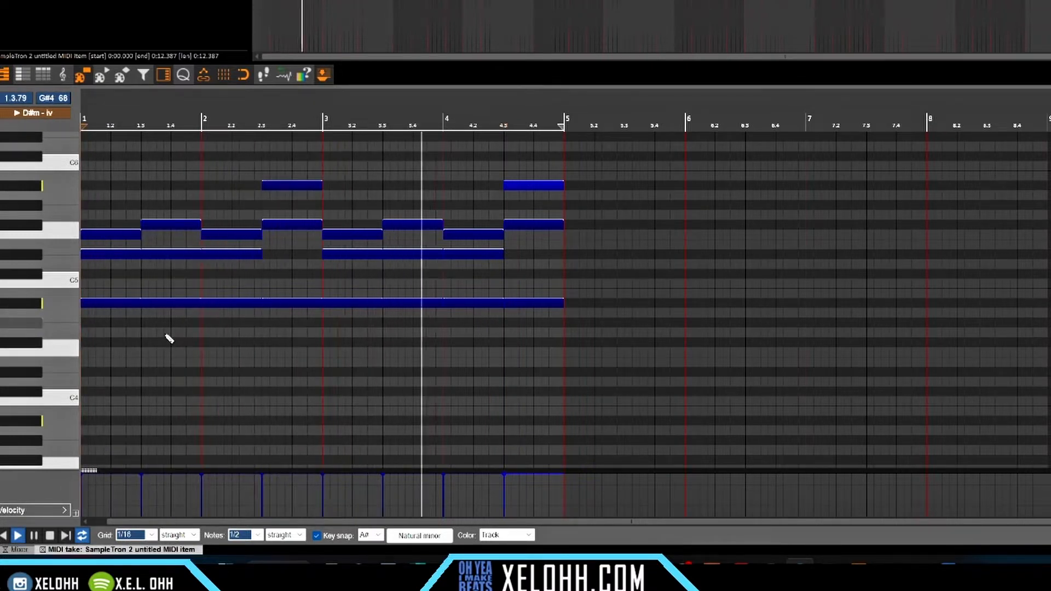
key("space")
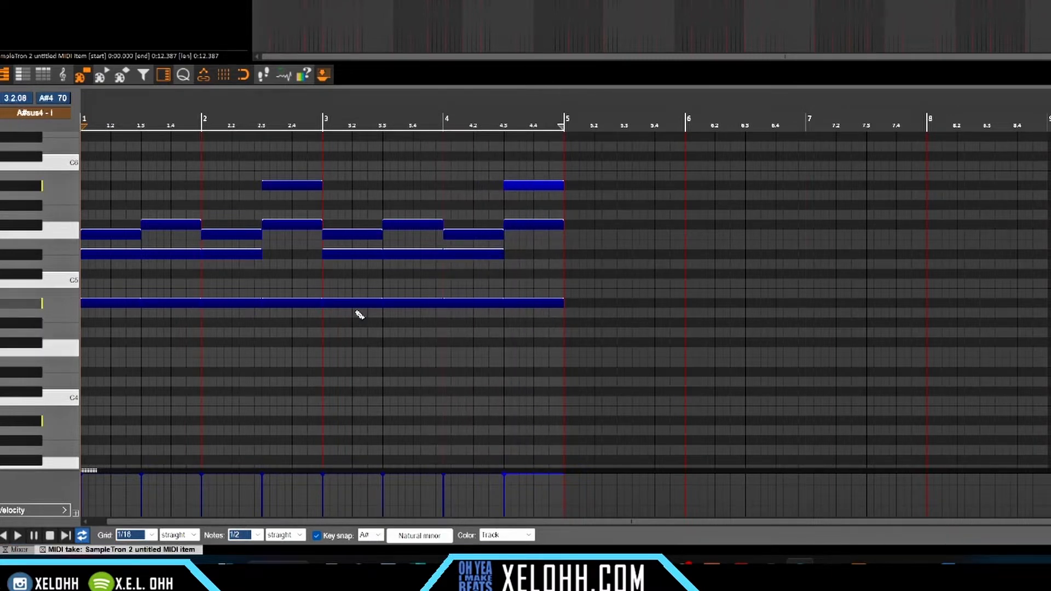
Duplicate all notes of measures 1 to 4 into measures 5 to 8
left_click_drag(557, 328, 91, 150)
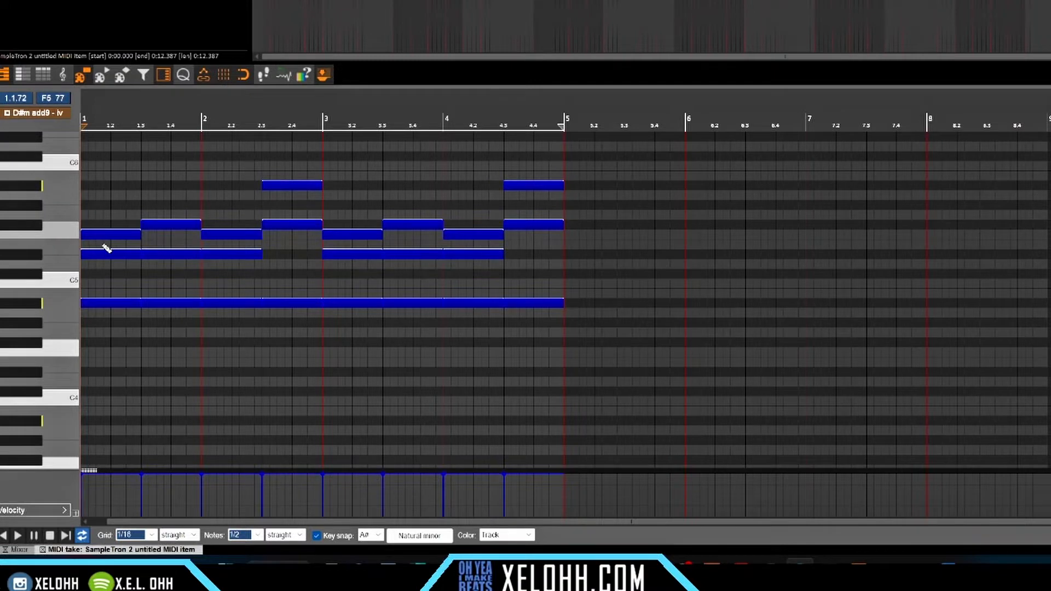
key("ctrl+d")
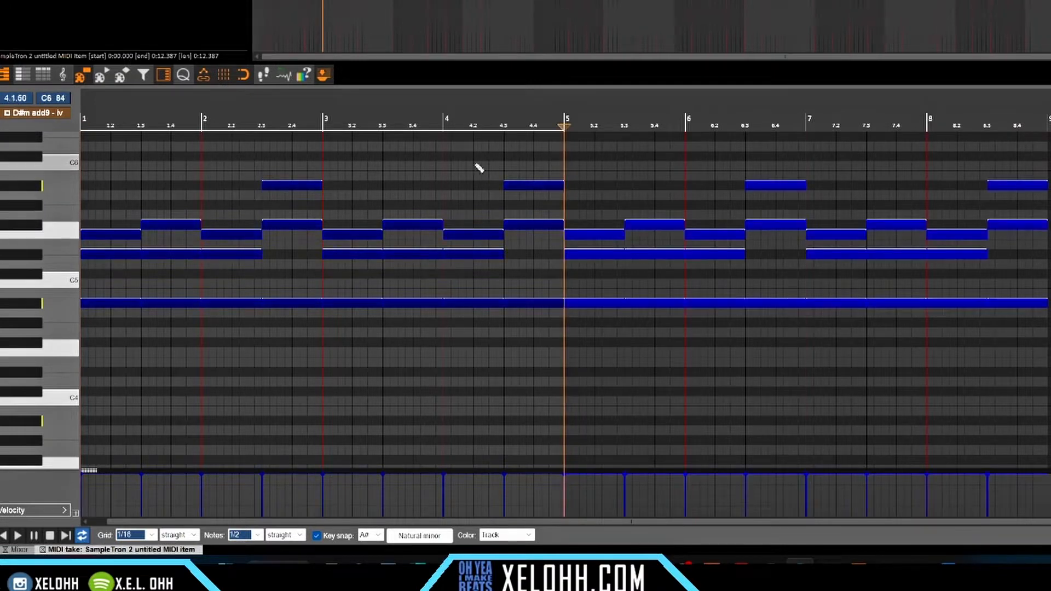
key("space")
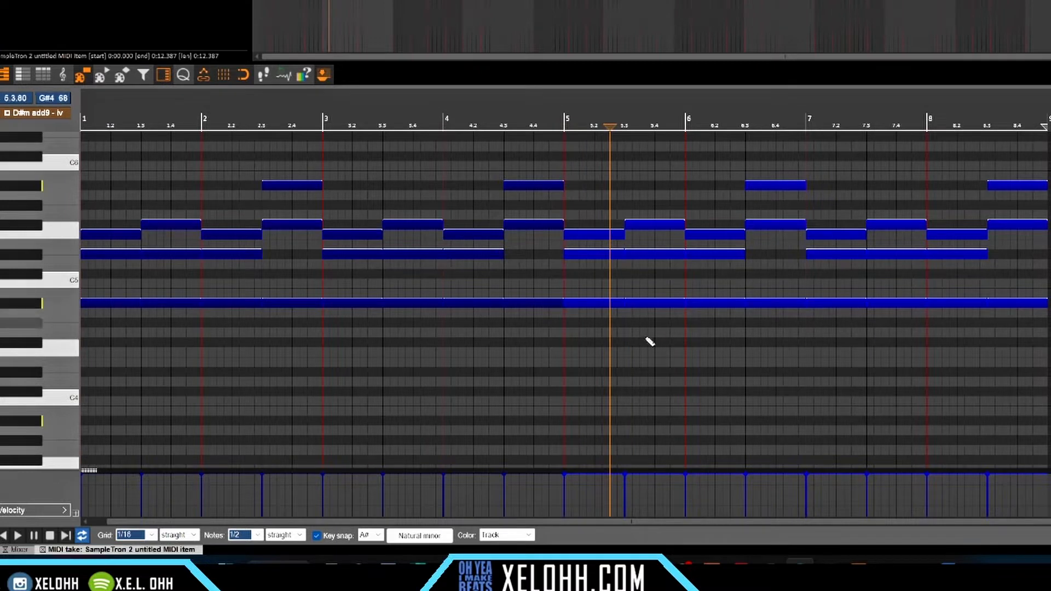
Lower the A#4 bass notes to F#4 in measures 5 and 6 and to F4 in measures 7 and 8
left_click_drag(582, 335, 795, 287)
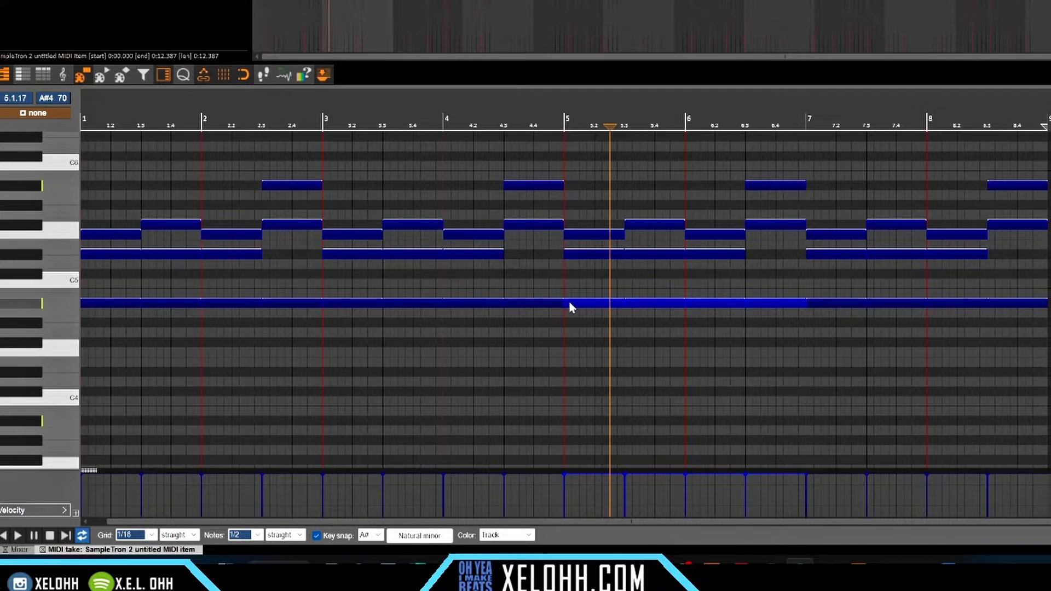
left_click_drag(567, 316, 569, 347)
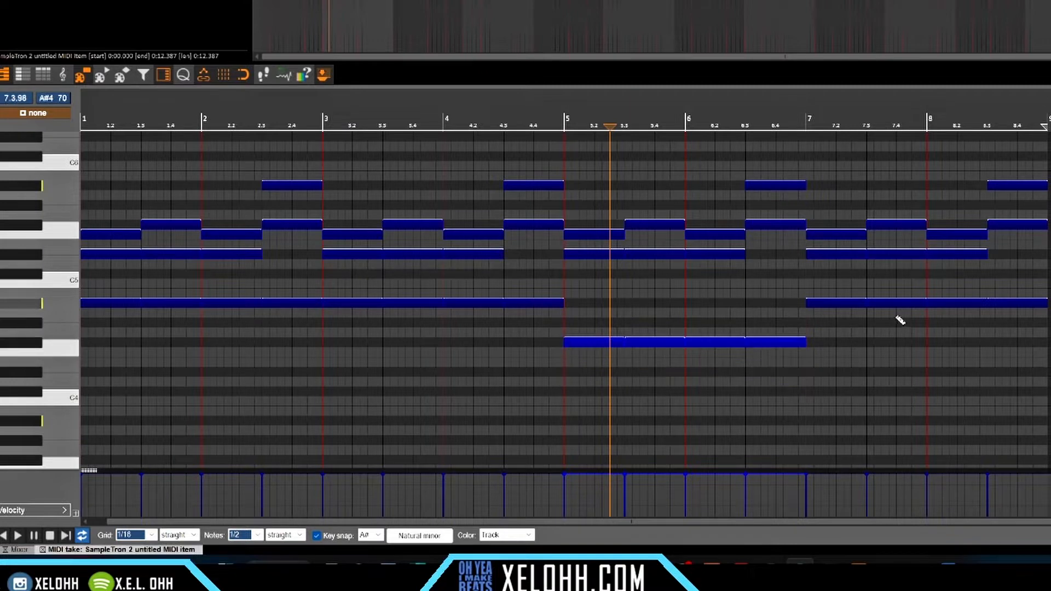
mouse_move(812, 320)
left_mouse_down()
mouse_move(958, 275)
mouse_move(1020, 277)
left_mouse_up()
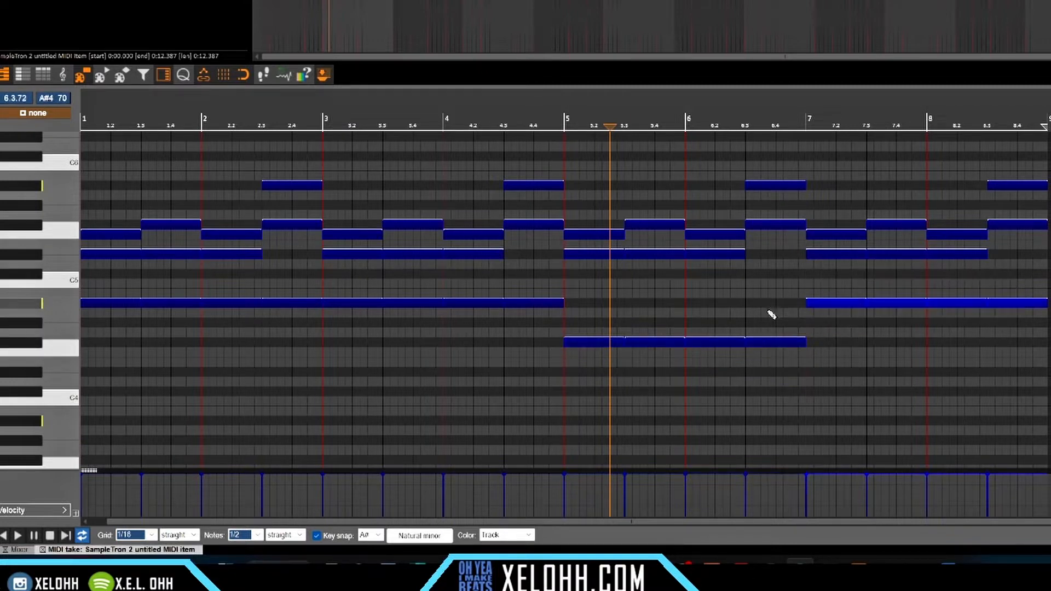
left_click_drag(820, 310, 817, 359)
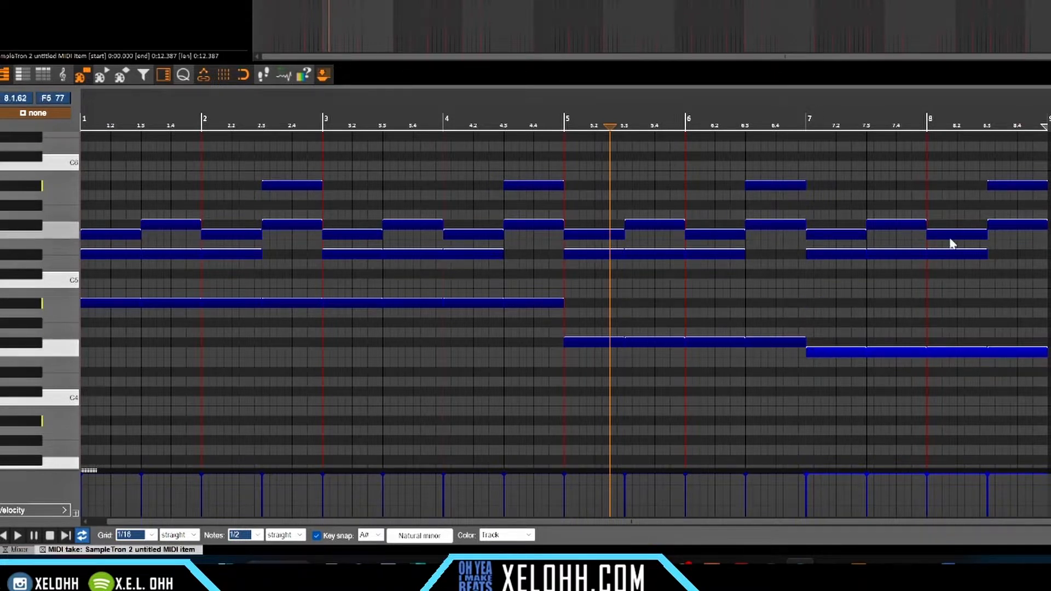
Play the full eight-measure progression from the start and stop playback
key("Home")
key("space")
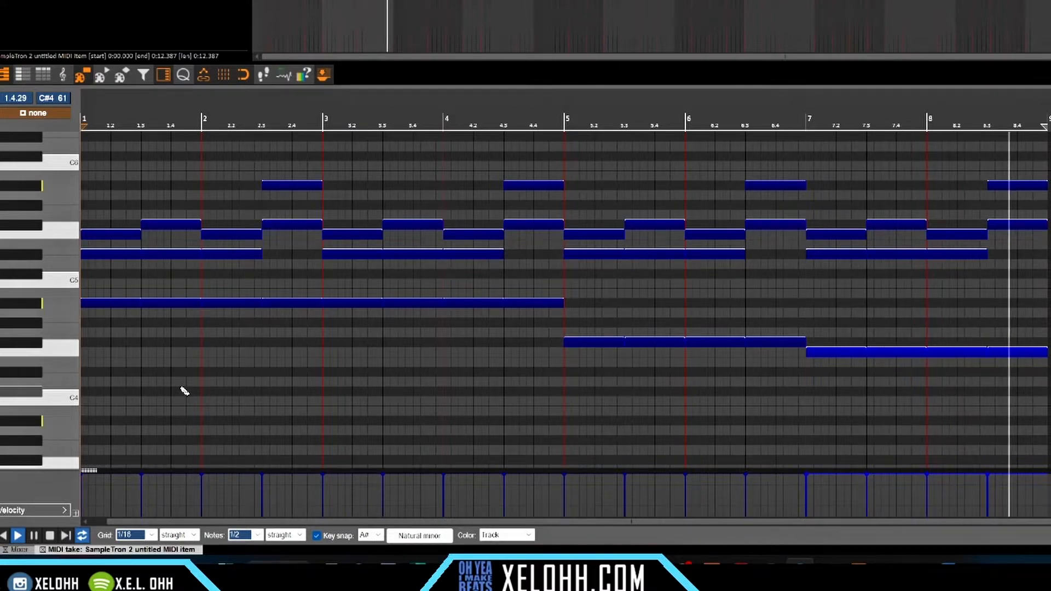
key("space")
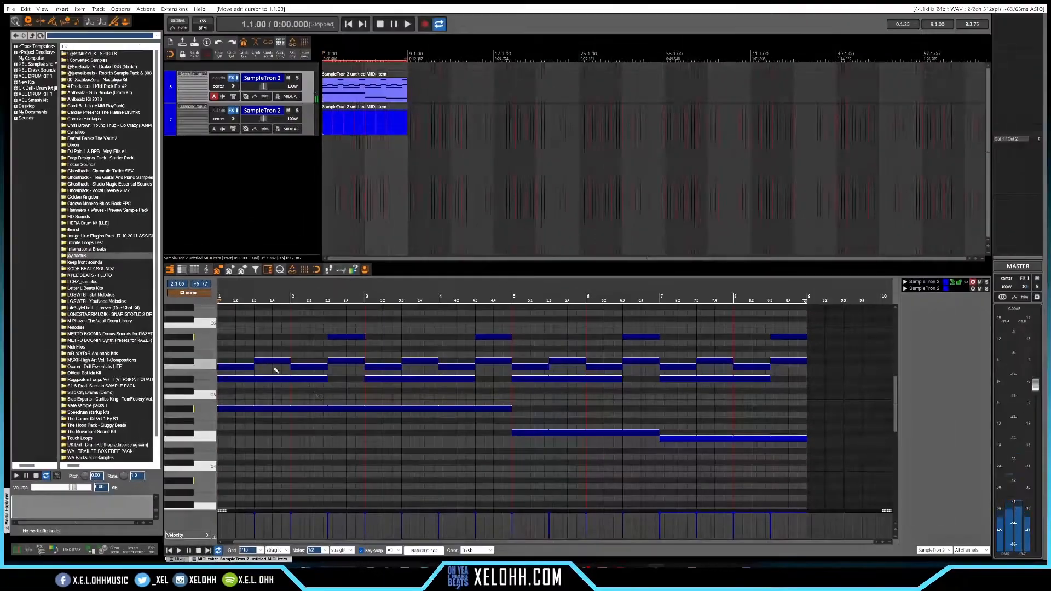
Replace the MIDI item on the second SampleTron 2 track with a copy of the first track's chord item
left_click(349, 126)
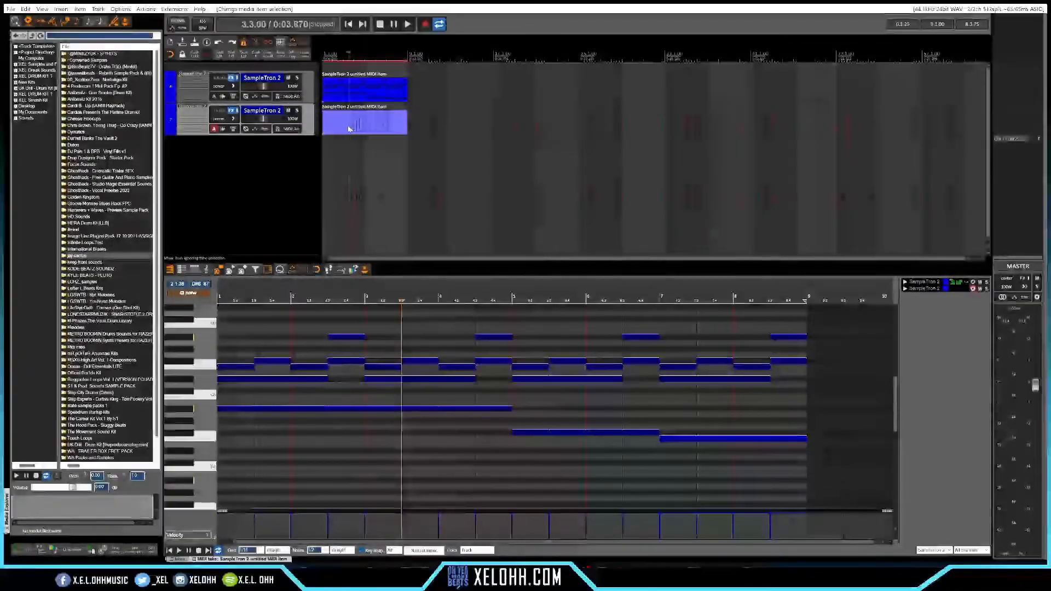
key("Delete")
key("ctrl+z")
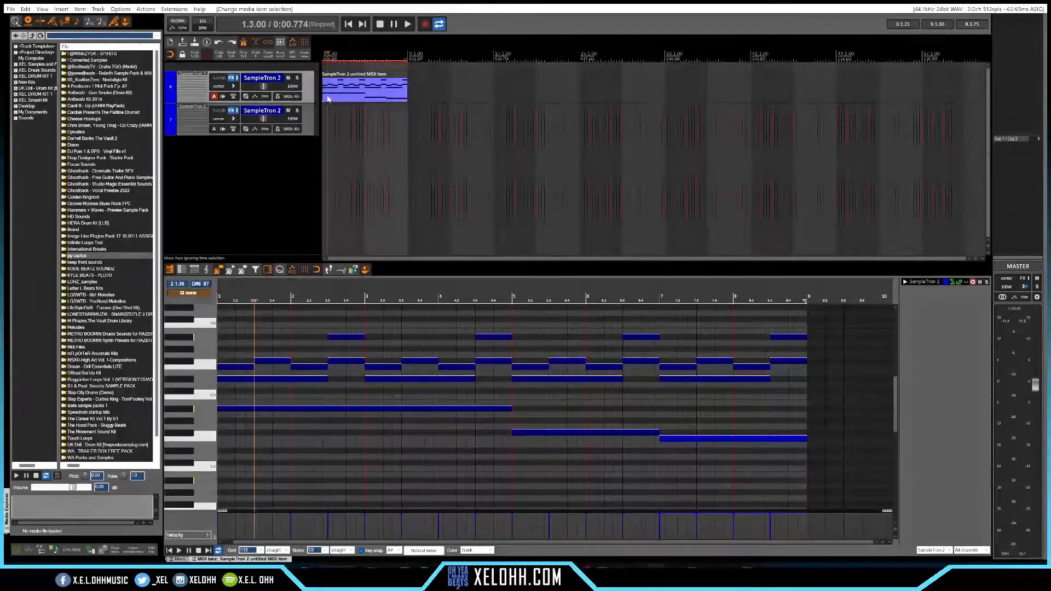
left_click_drag(328, 114, 329, 116)
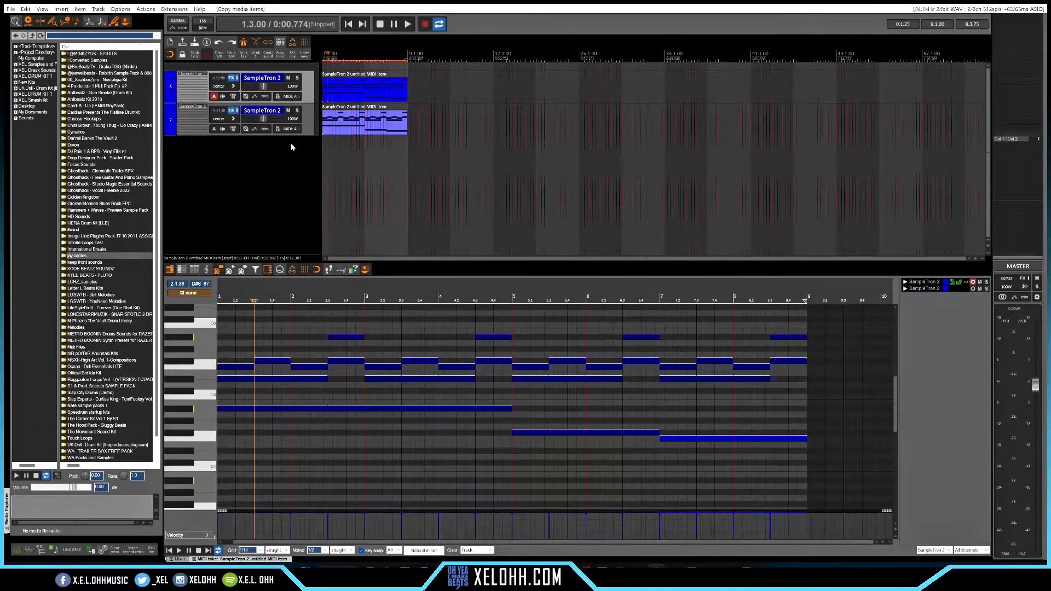
Play both SampleTron 2 tracks together from the start and stop playback
key("Home")
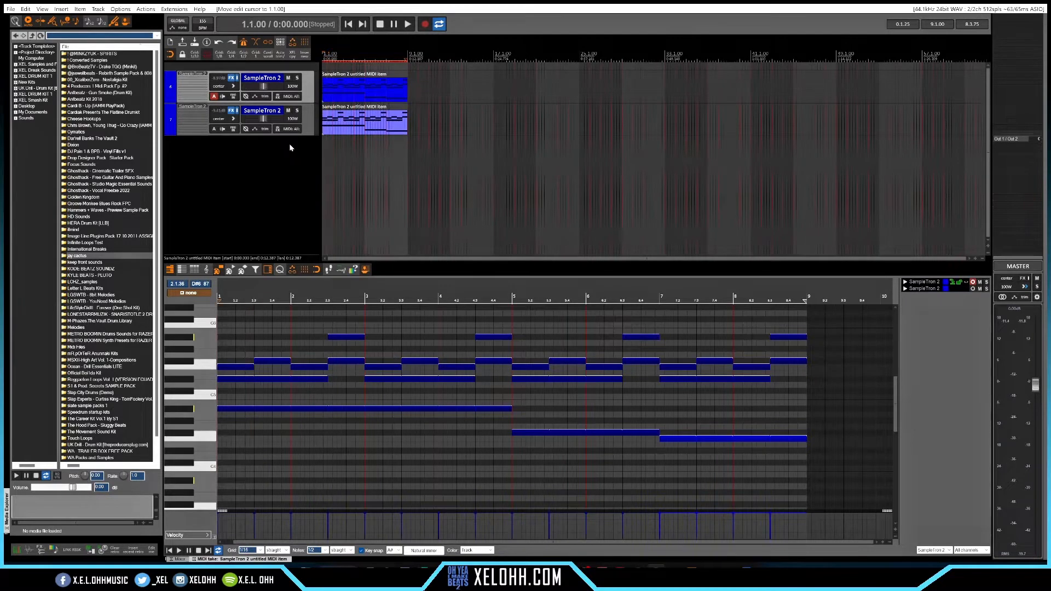
key("space")
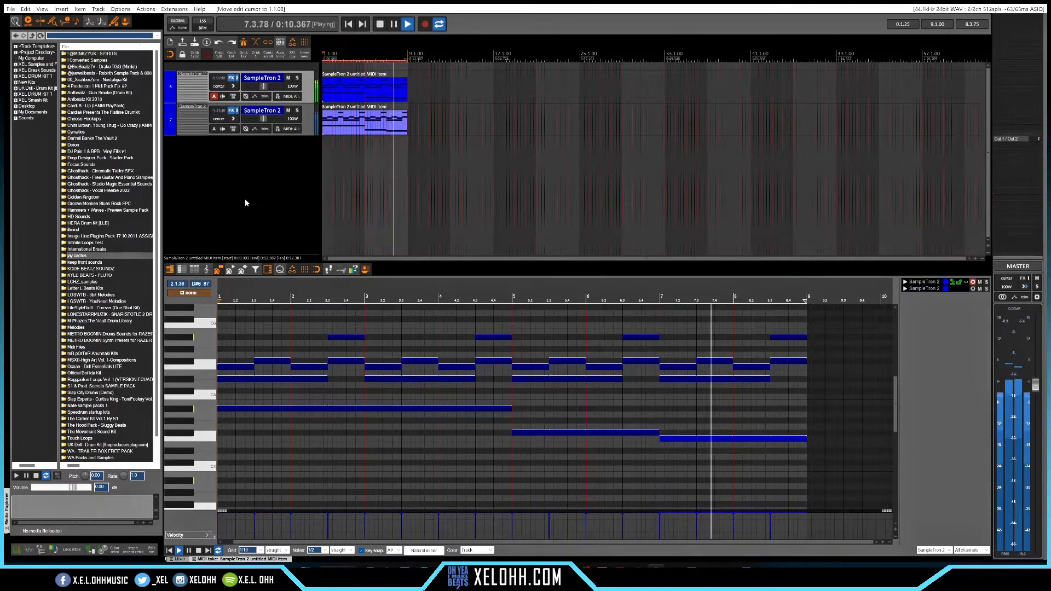
key("space")
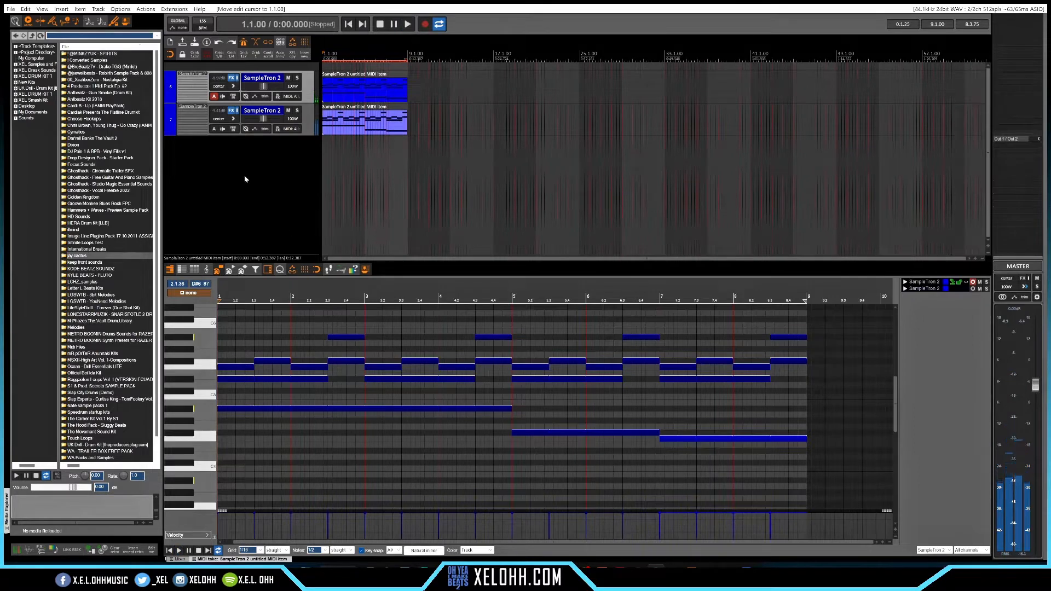
Load X 808 No Sweat E.wav from the XEL Smash Kit folder into a sampler on a new track and add ReaTune to that track
right_click(246, 176)
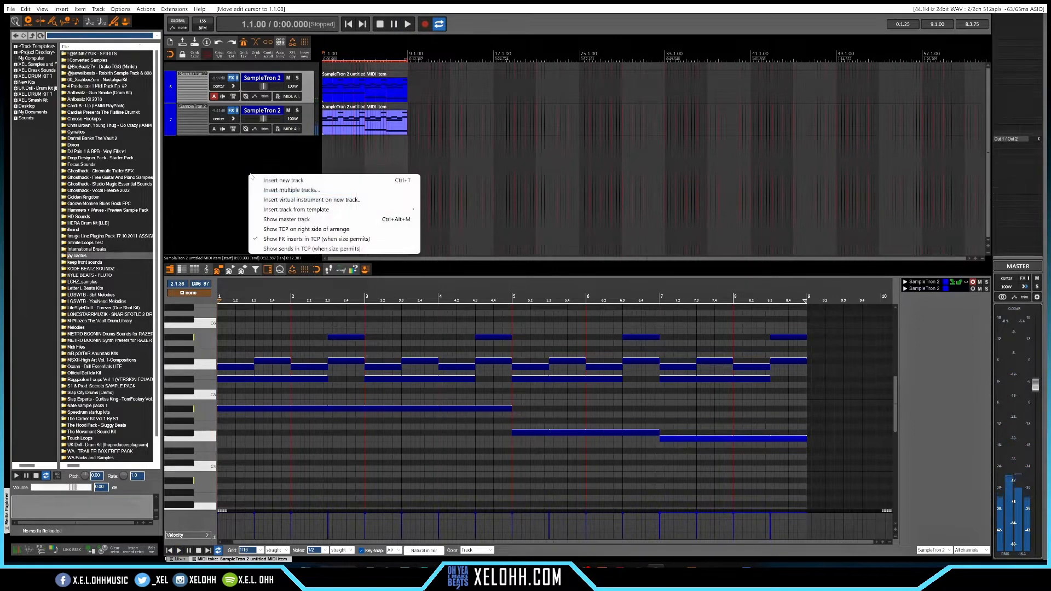
left_click(219, 205)
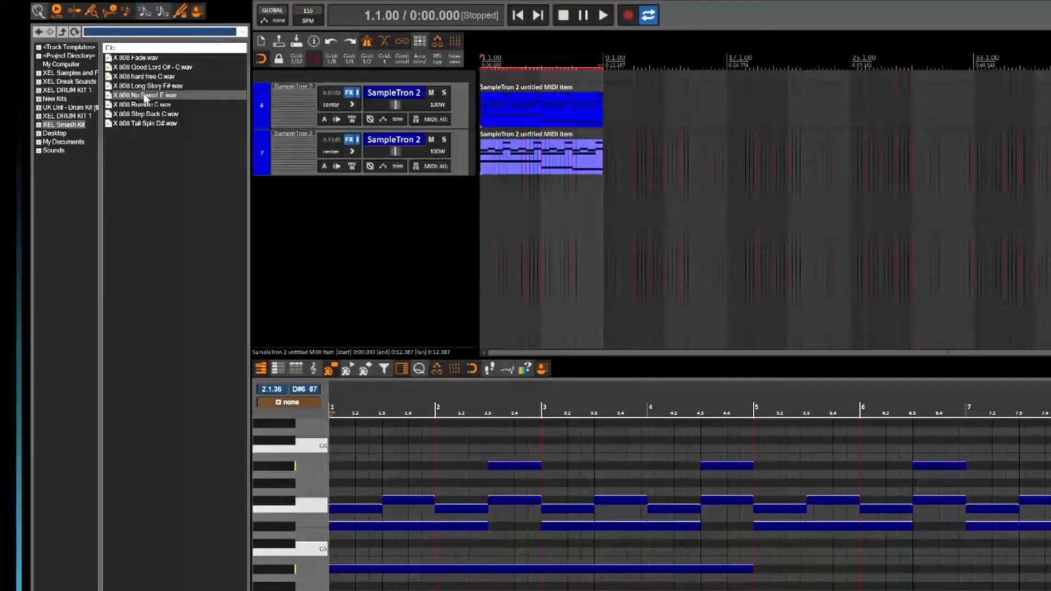
double_click(146, 96)
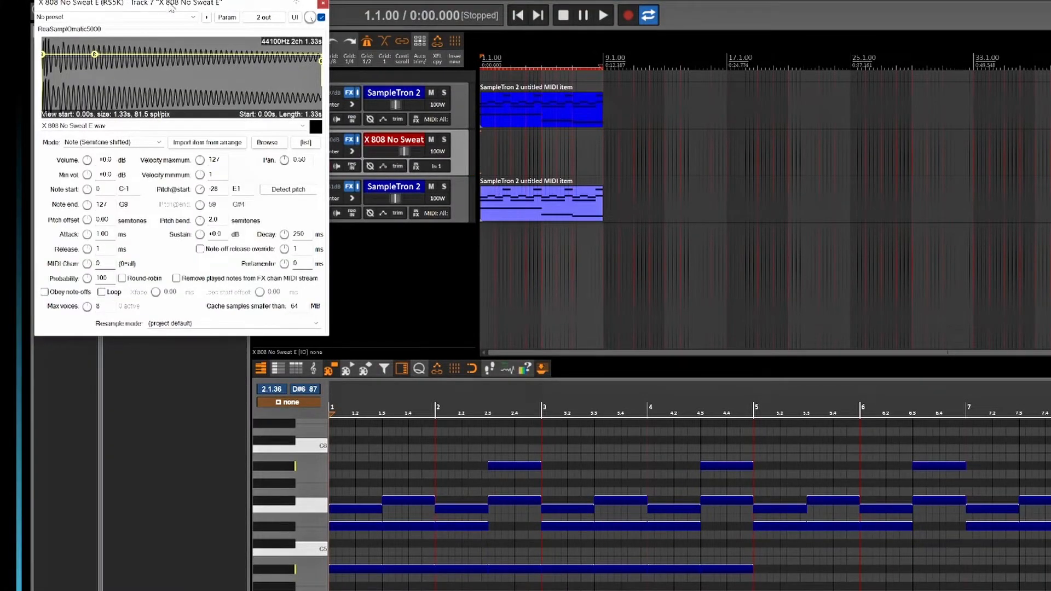
left_click_drag(171, 6, 612, 232)
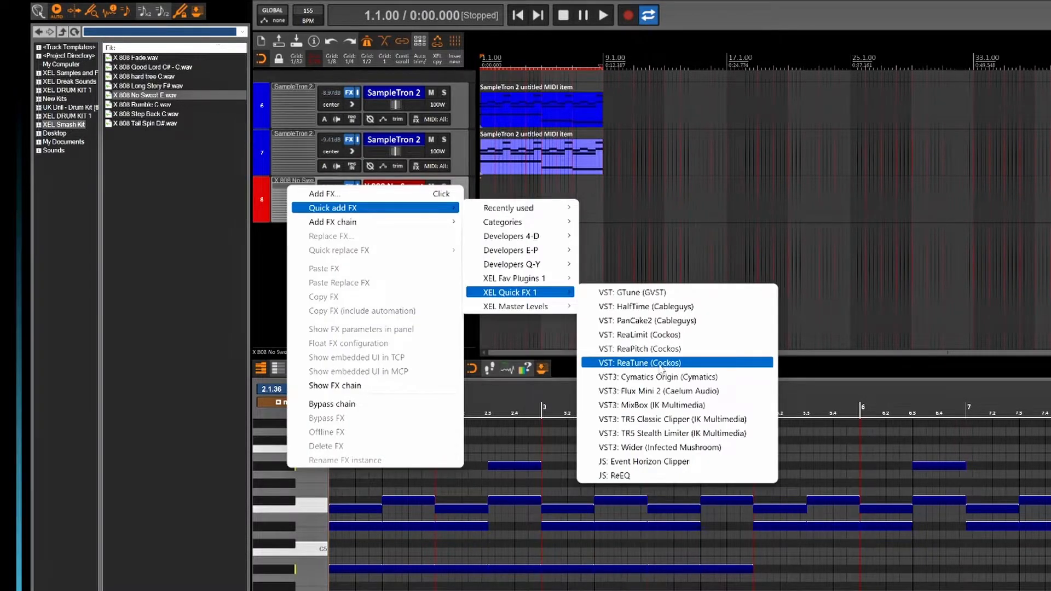
left_click(662, 364)
left_click_drag(236, 8, 707, 211)
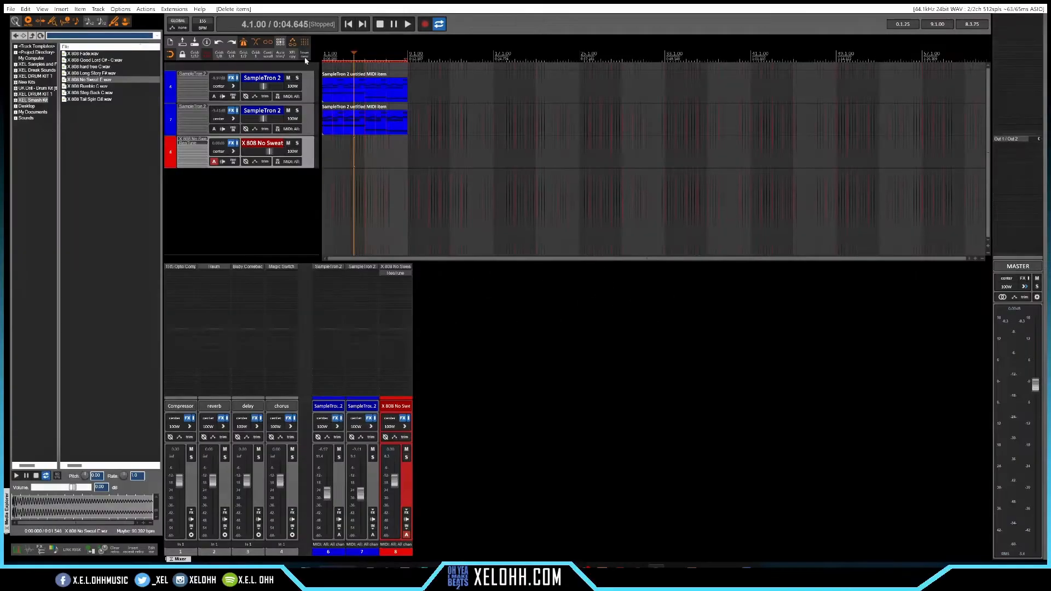
Insert a MIDI item on the 808 track and open it for editing with both SampleTron 2 tracks' notes visible behind it
left_click(306, 56)
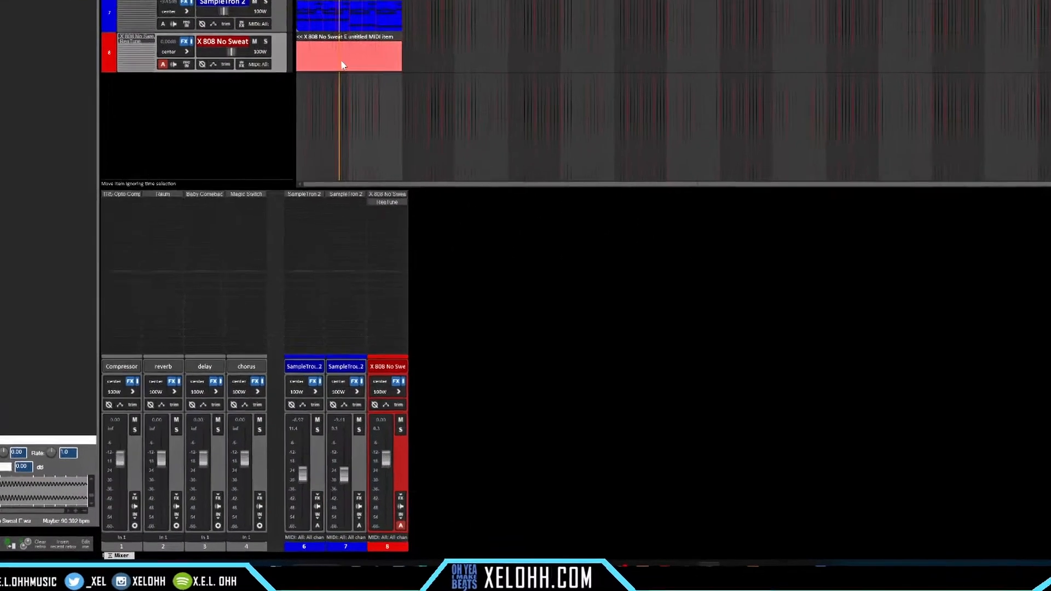
double_click(359, 163)
scroll(319, 304, "up", 8)
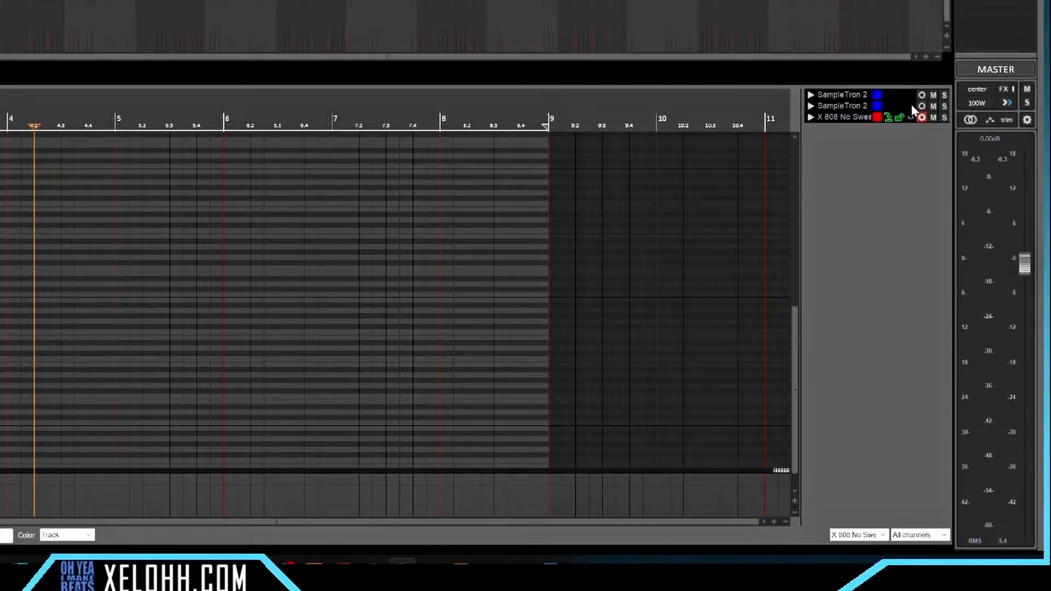
left_click(911, 106)
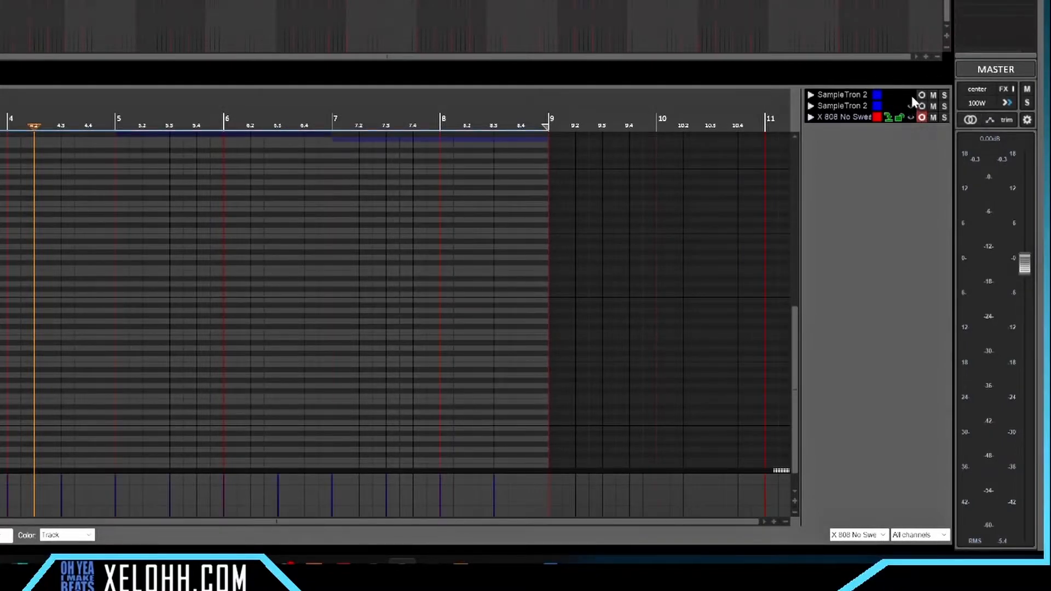
left_click(912, 96)
scroll(394, 301, "up", 6)
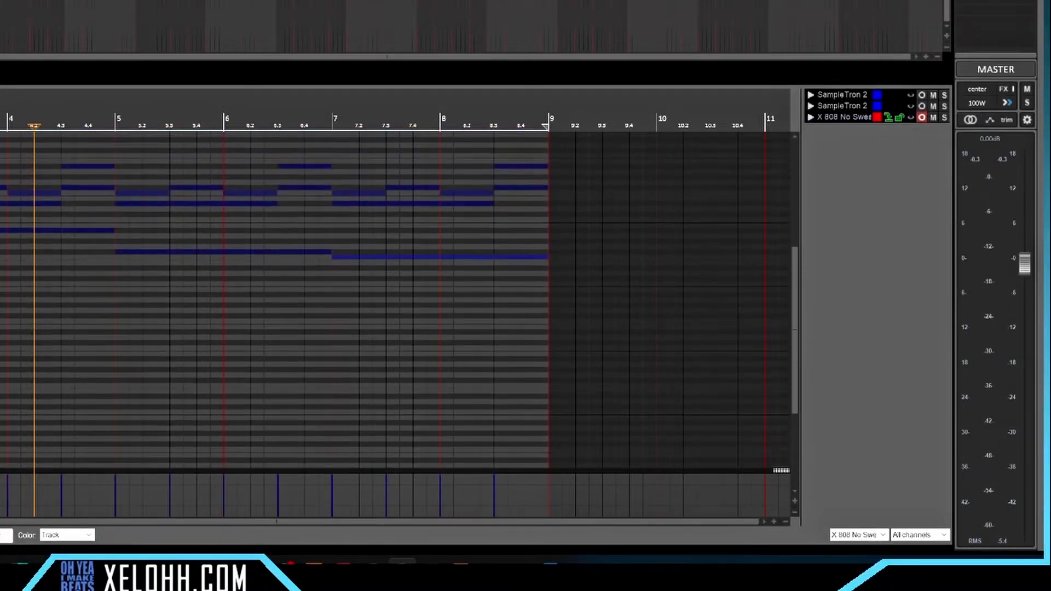
scroll(395, 301, "up", 4)
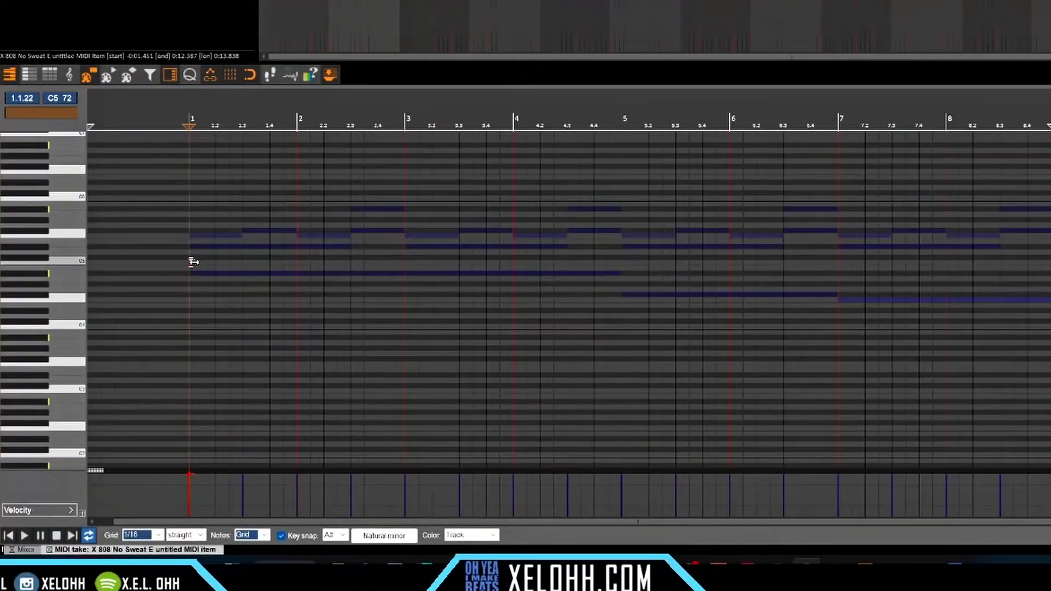
Draw three 1/16 C5 notes on beats 1, 2.5 and 4 of measure 1 in the 808 item and play them from the start
left_click(192, 263)
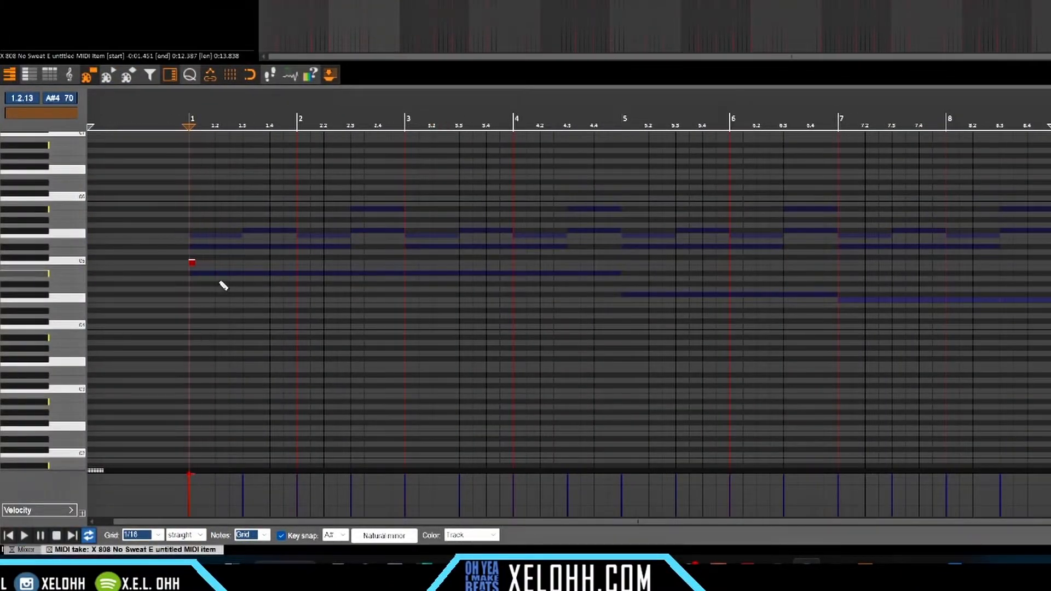
left_click(232, 262)
left_click(274, 262)
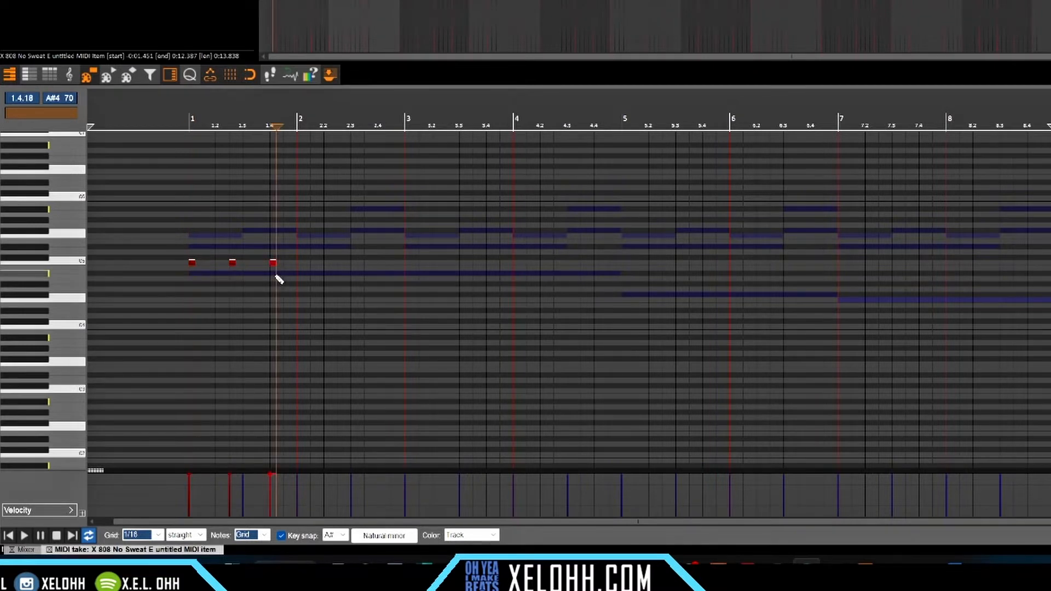
key("Home")
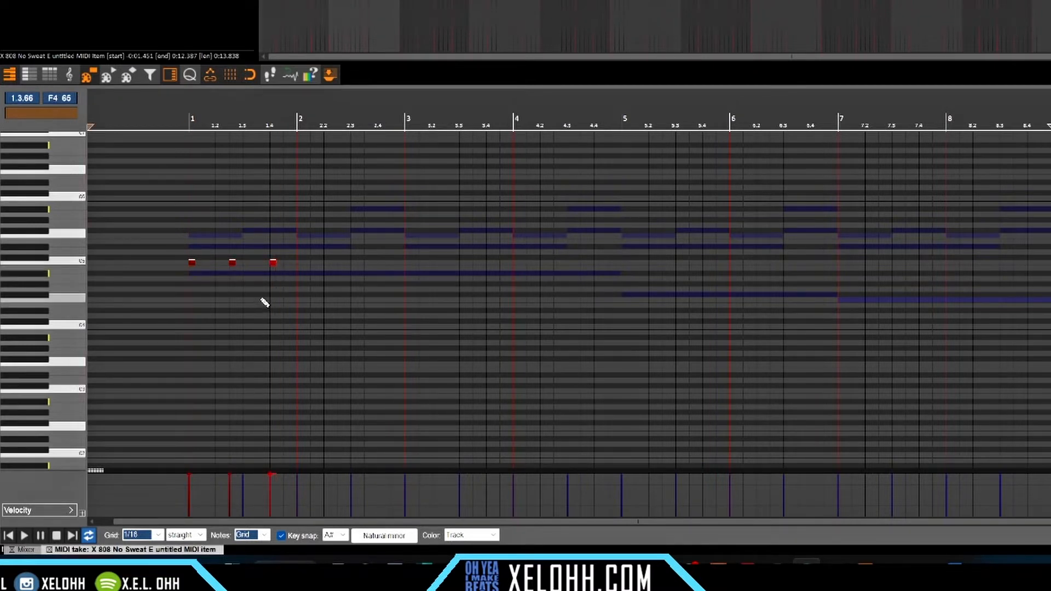
key("space")
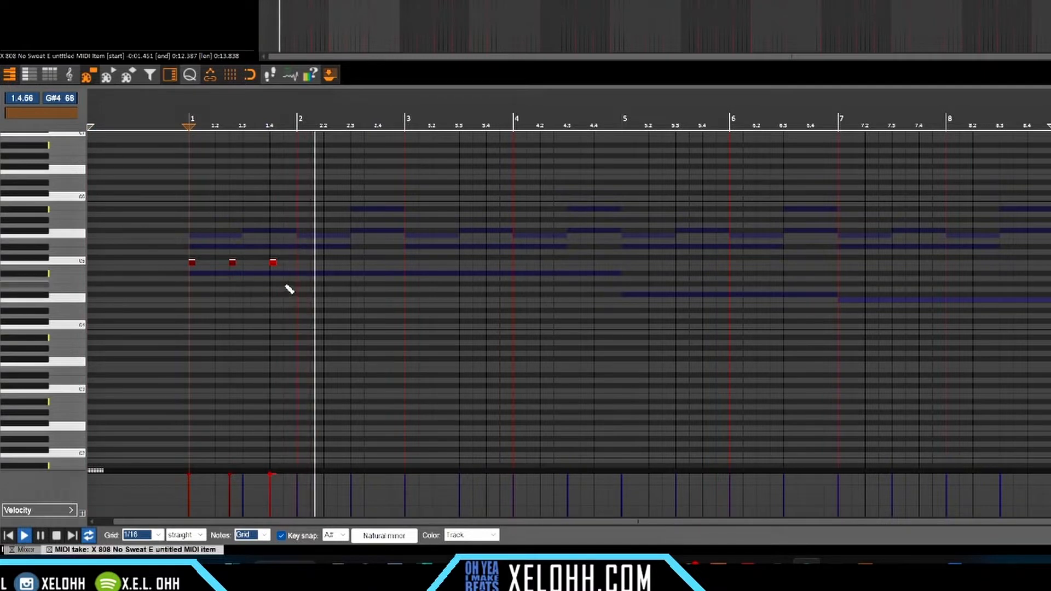
key("space")
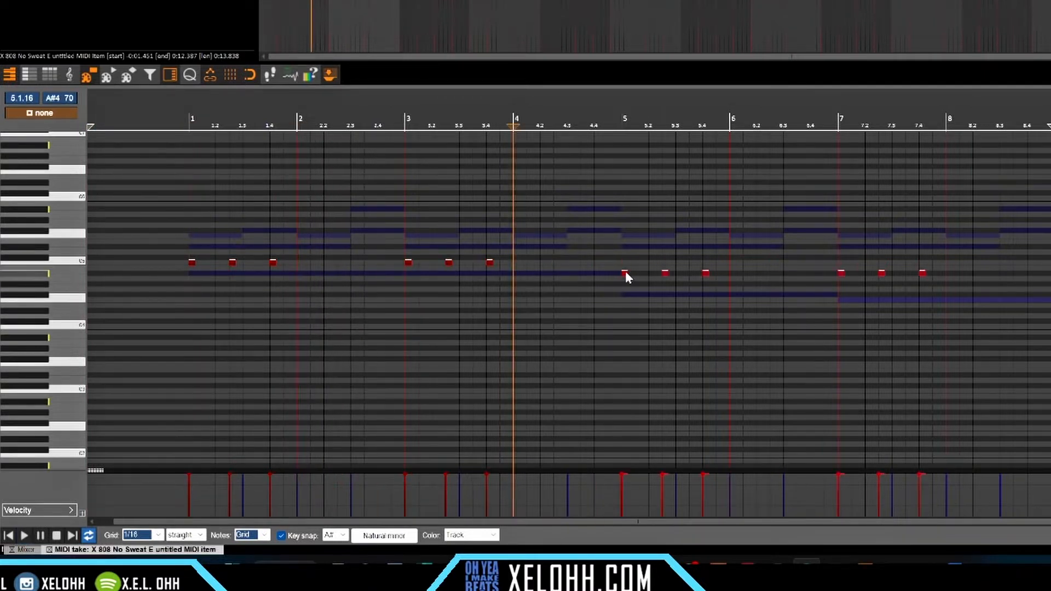
Lower the 808 notes to A#3 in measures 1 and 3, F#3 in measure 5 and G#3 in measure 7, and extend all notes legato
left_click_drag(625, 274, 625, 285)
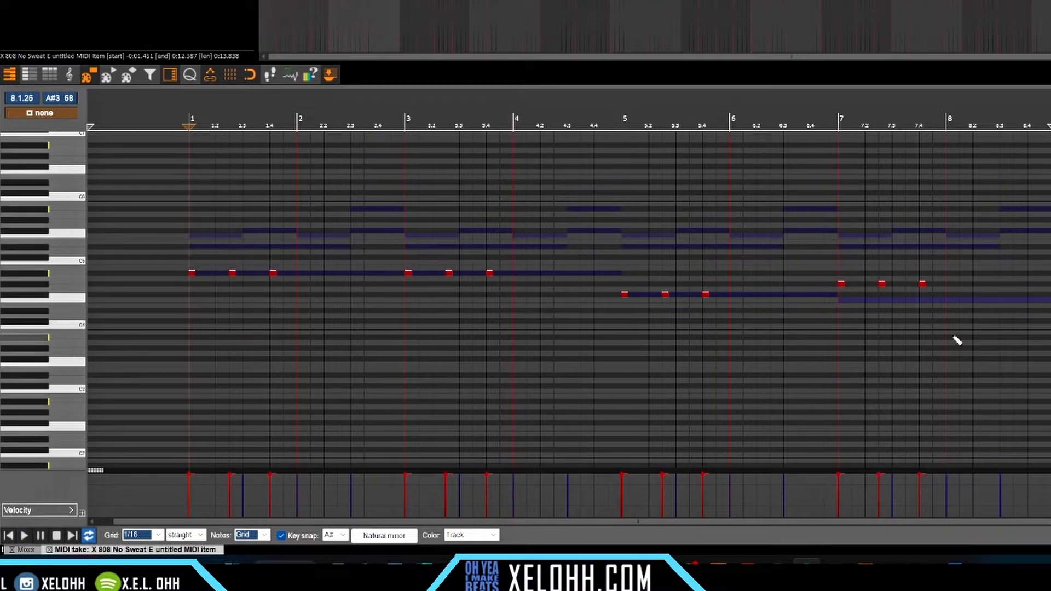
left_click_drag(949, 329, 168, 228)
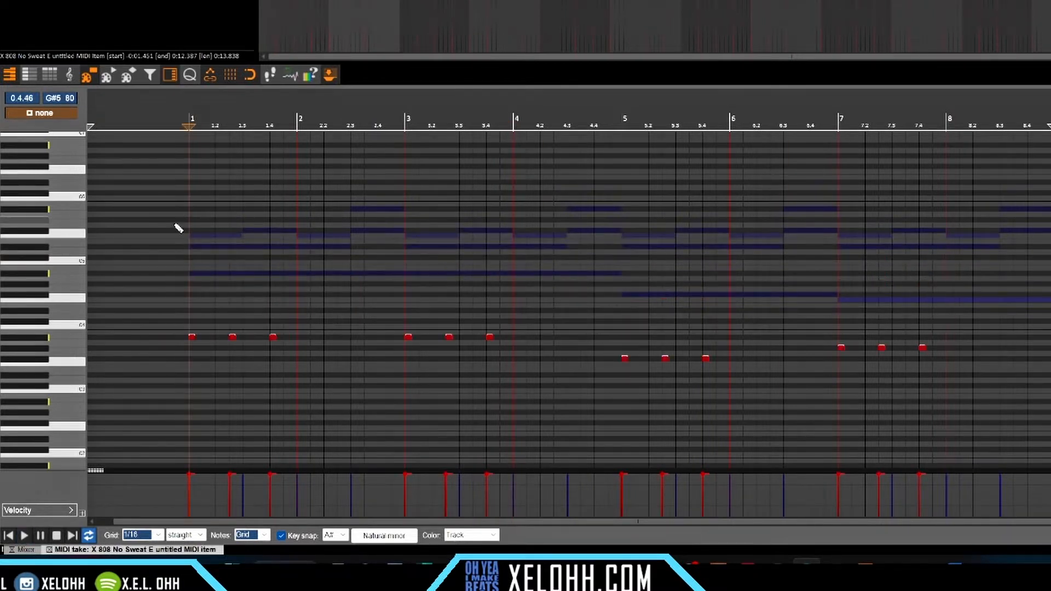
key("space")
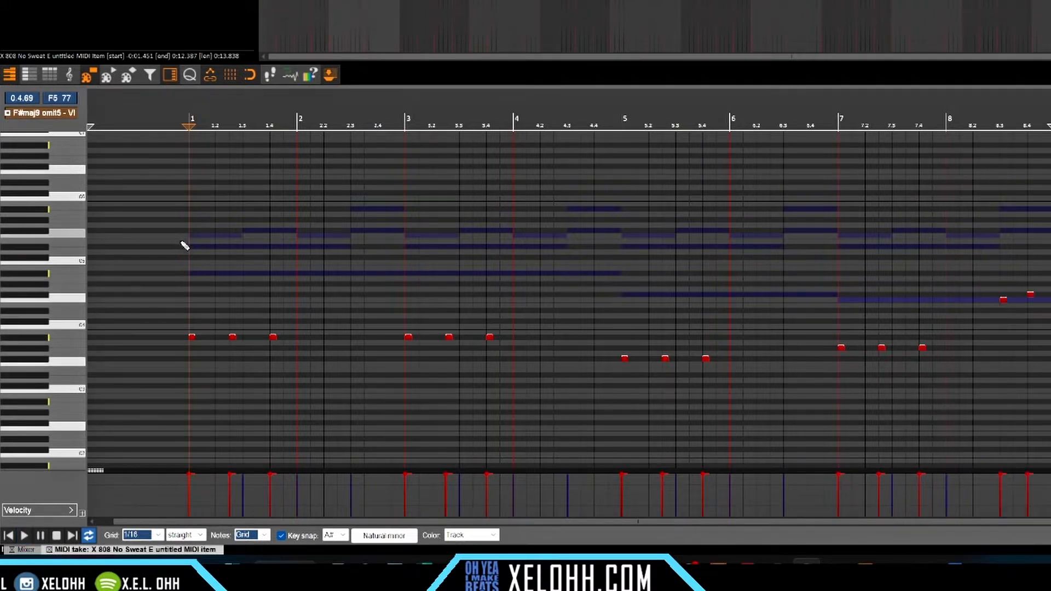
key("l")
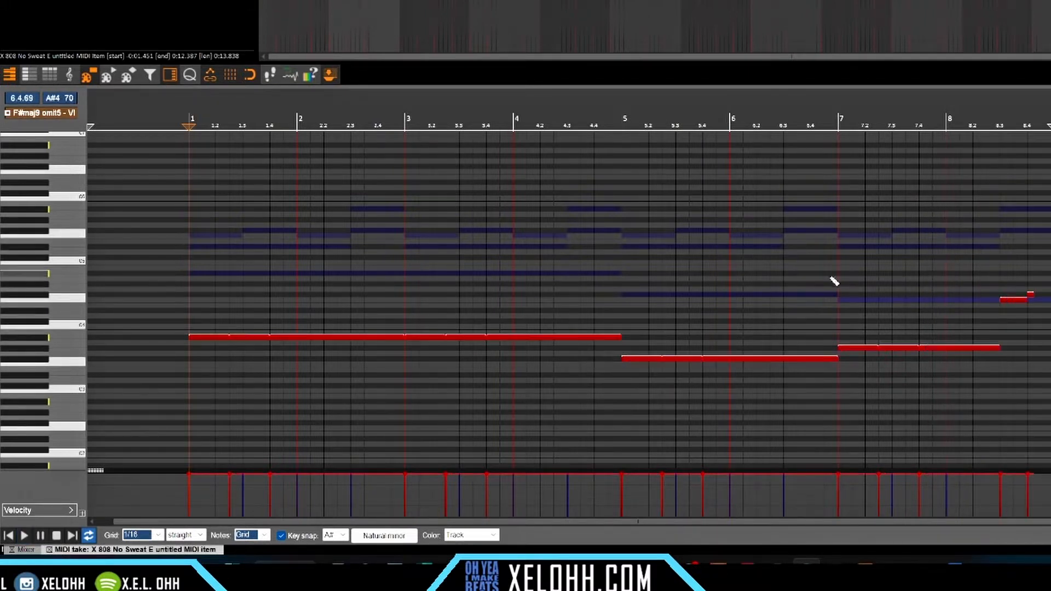
left_click(1031, 294)
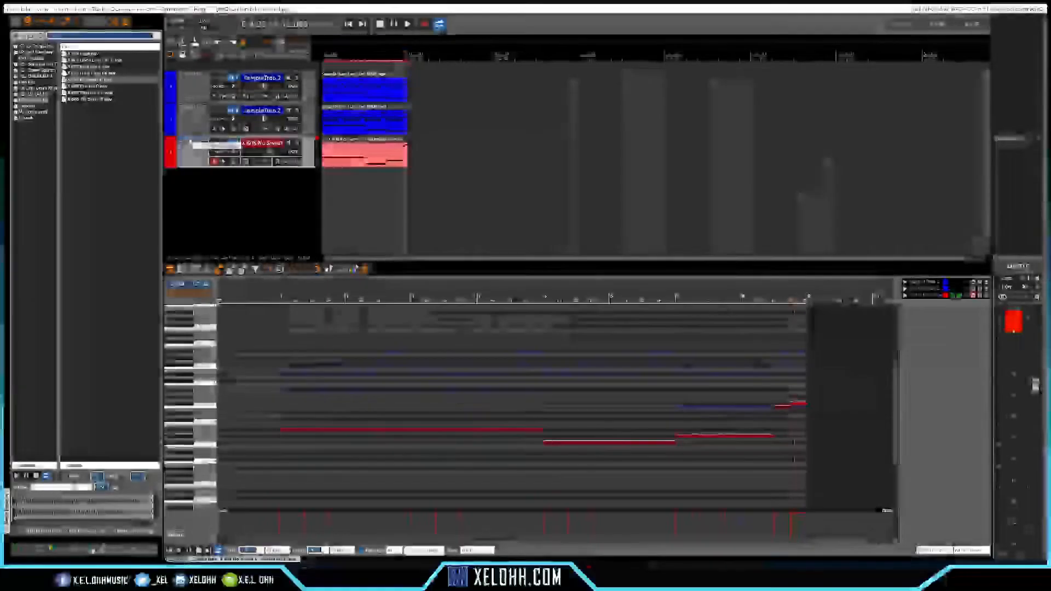
Enable Obey note-offs in the 808 track's sampler, close it and play the arrangement from the start
left_click(189, 141)
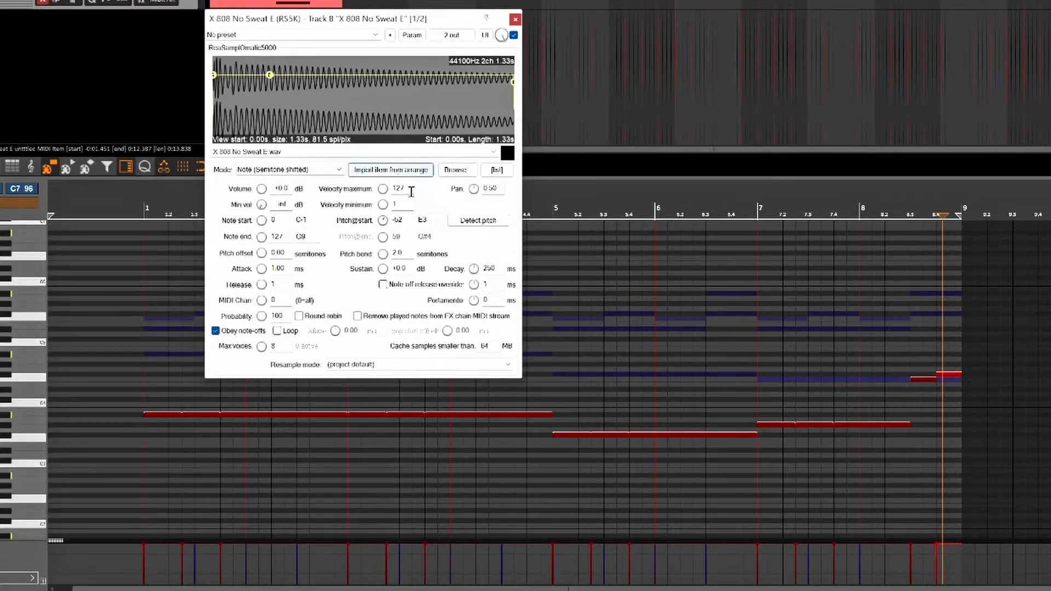
left_click(514, 21)
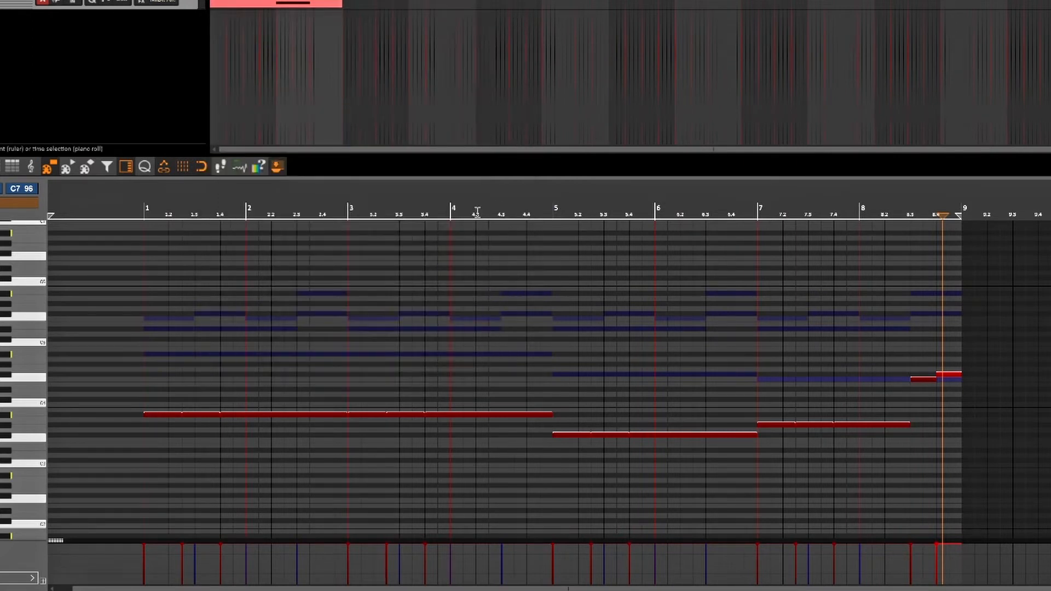
key("Home")
key("space")
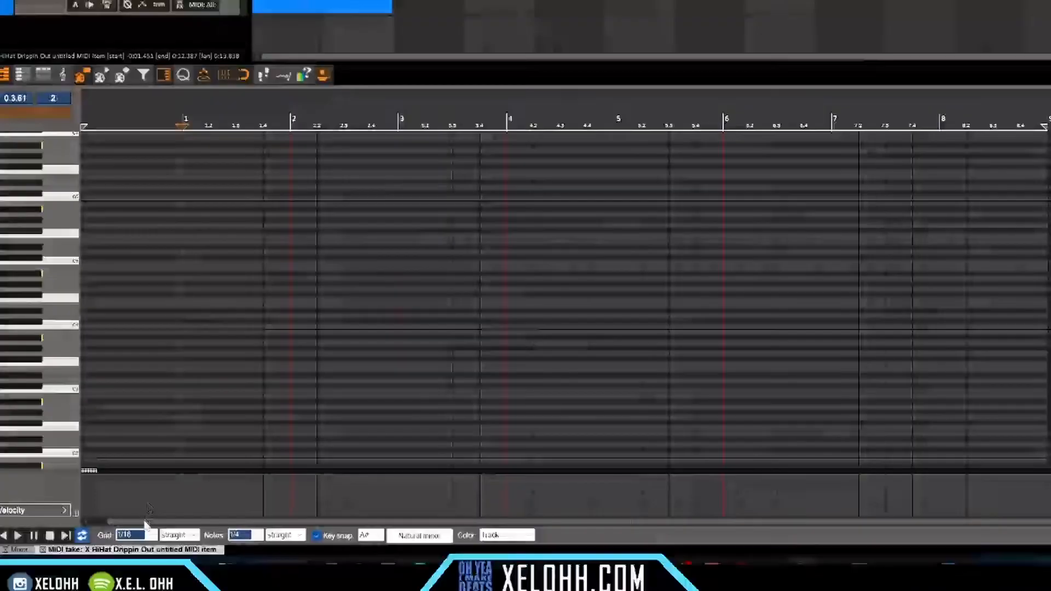
Turn off key snap in the X HiHat Drippin Out item and paint C5 notes on a 1/8 grid across measures 1 to 8
left_click(153, 537)
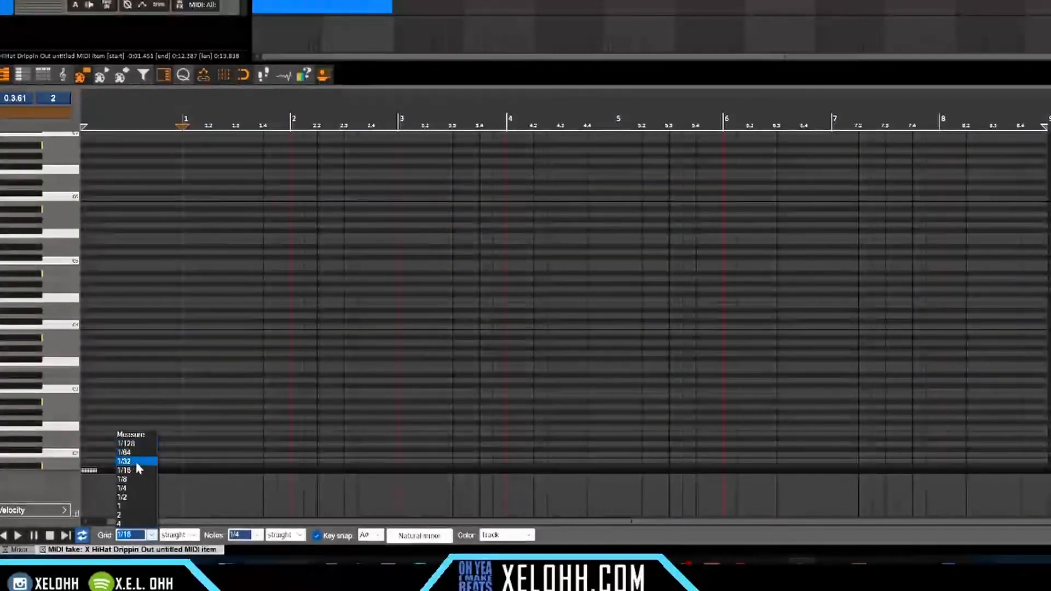
left_click(136, 479)
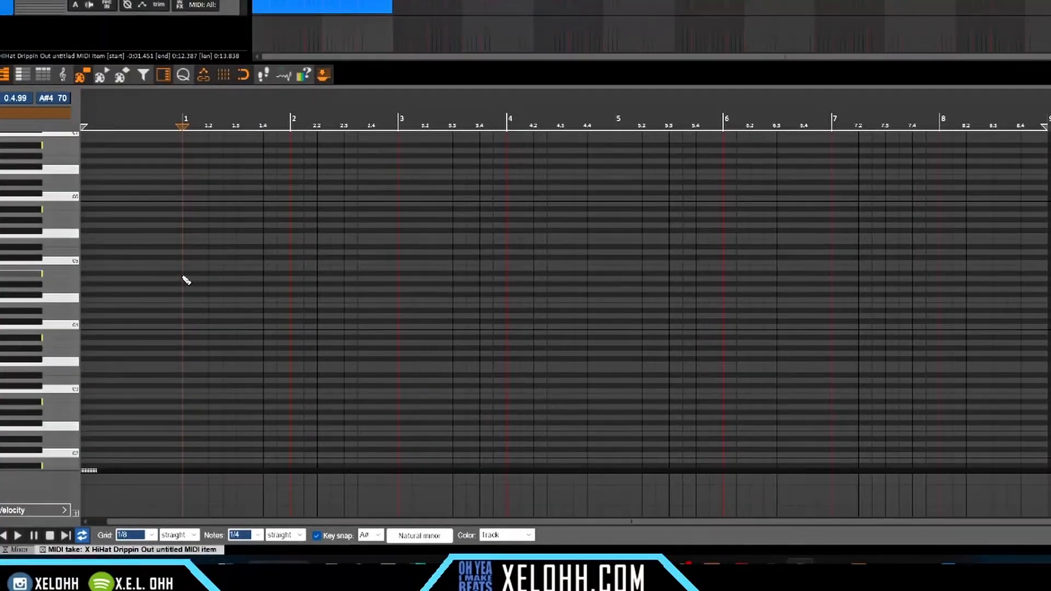
left_click(317, 536)
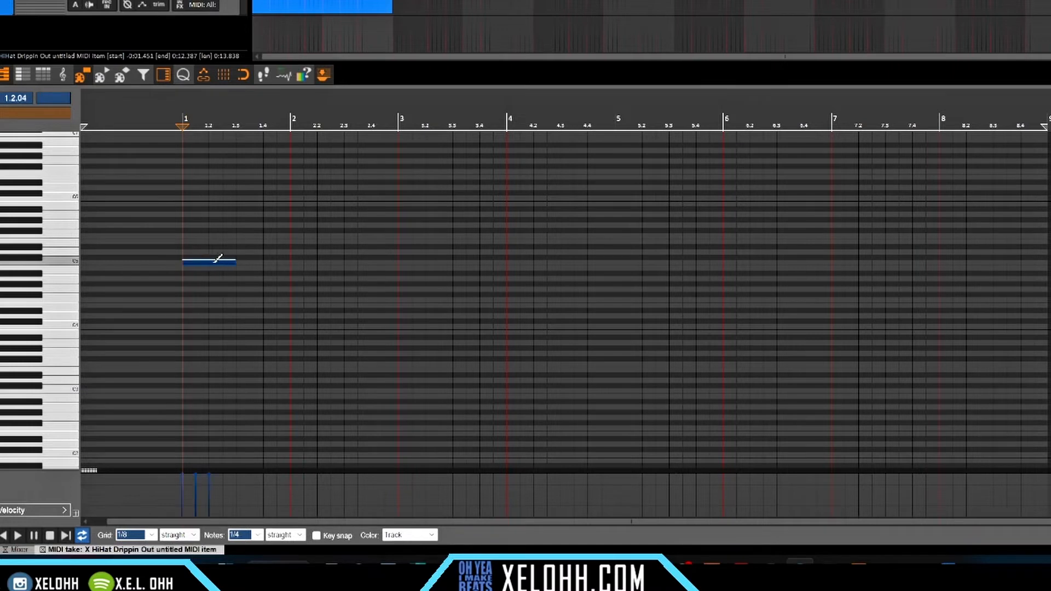
mouse_move(219, 258)
left_mouse_down()
mouse_move(321, 252)
mouse_move(606, 270)
mouse_move(1035, 258)
left_mouse_up()
Set the MIDI editor grid to 1/16 for the hi-hat item
left_click(152, 536)
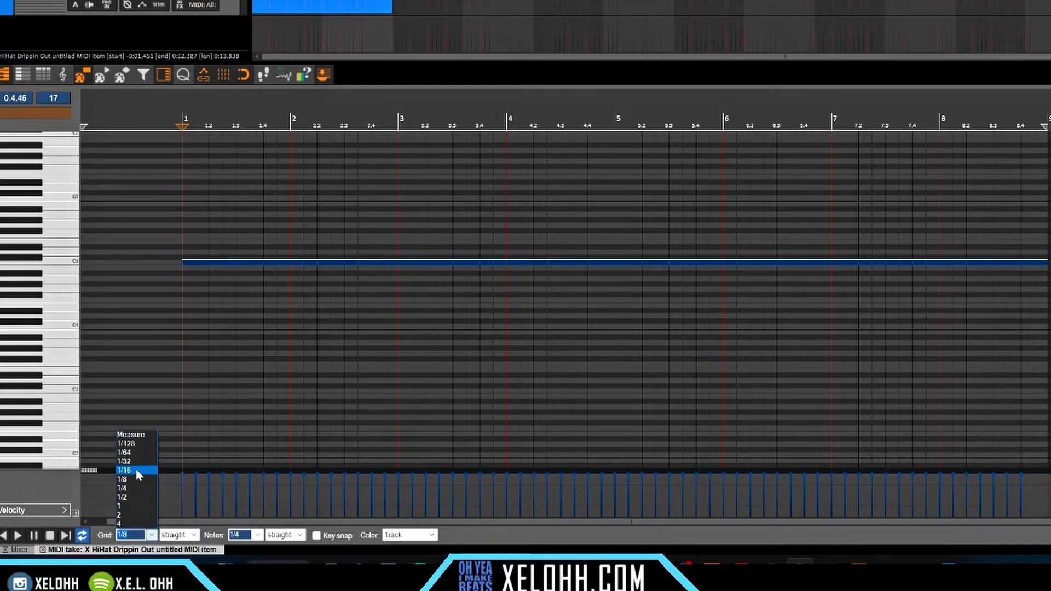
left_click(136, 471)
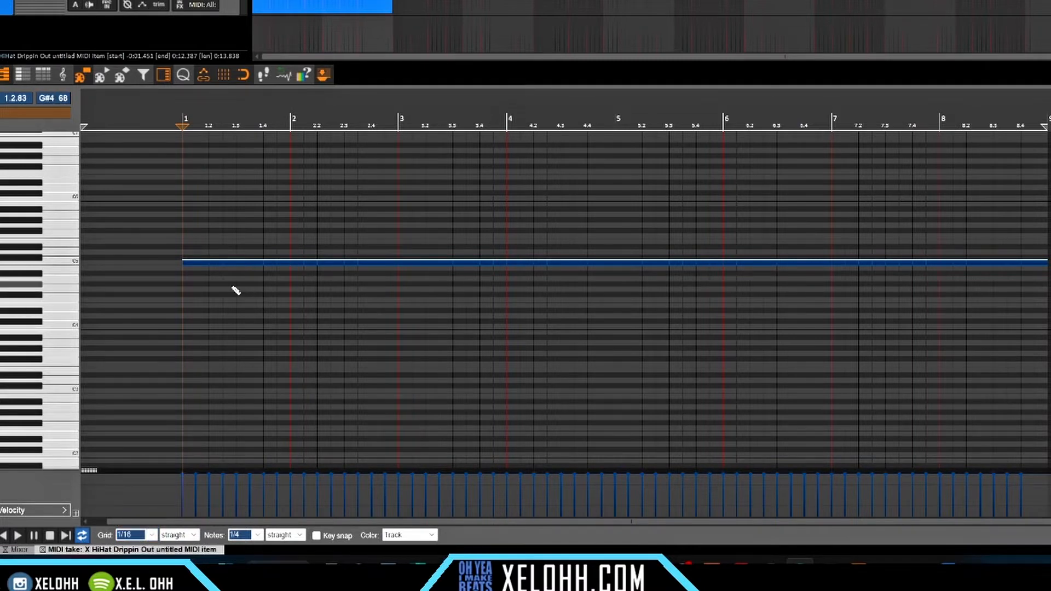
scroll(247, 287, "up", 2)
scroll(247, 291, "up", 2)
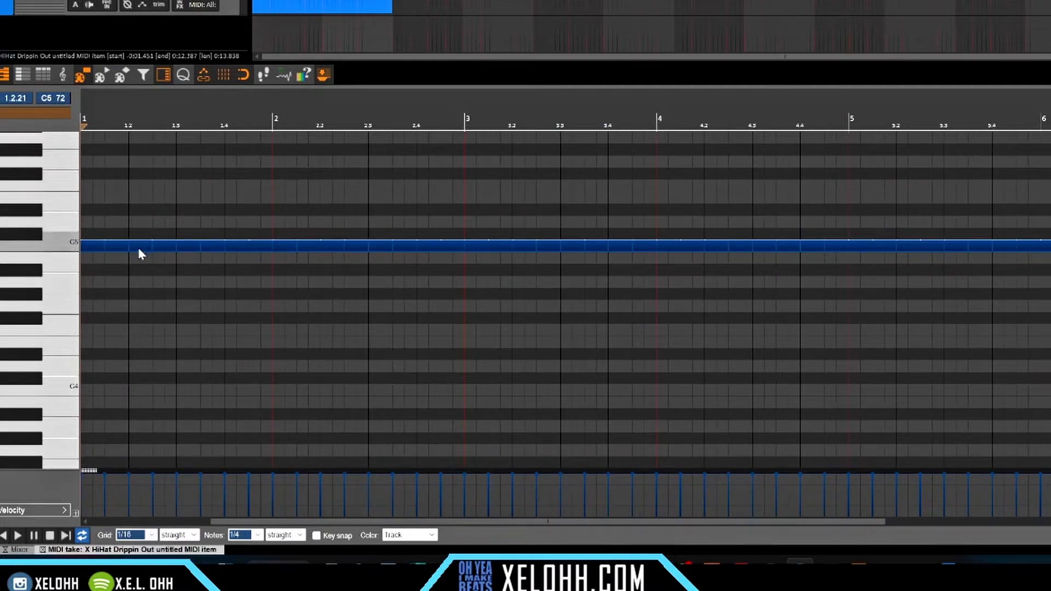
left_click(139, 125)
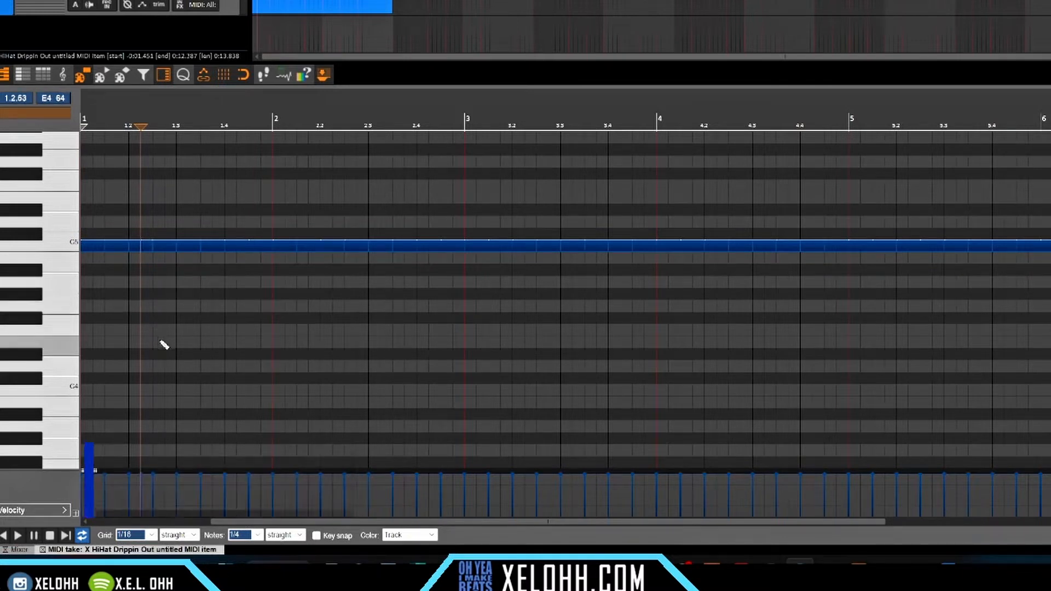
left_click(173, 124)
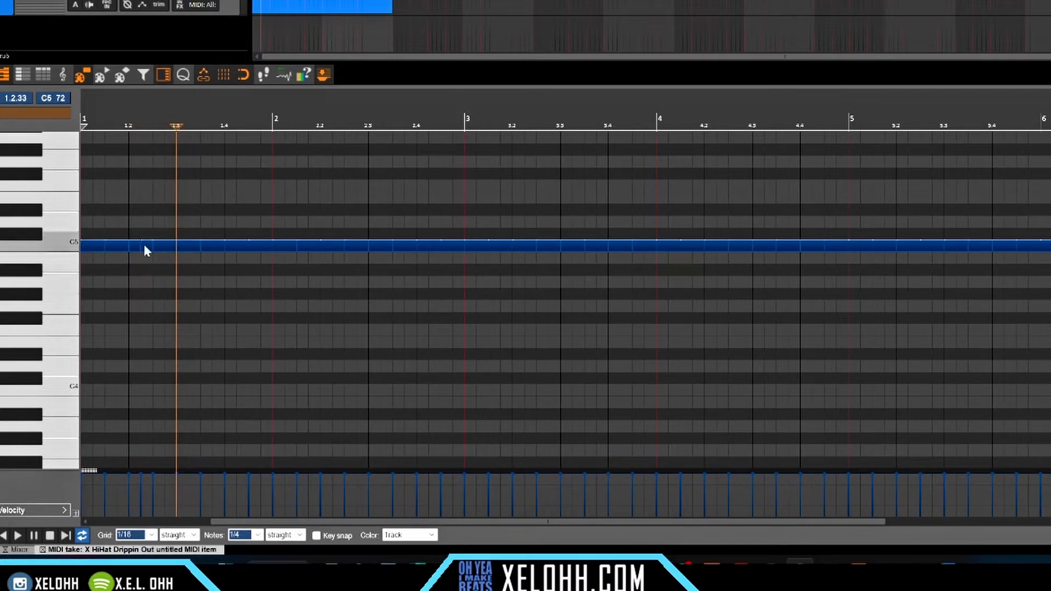
key("ctrl+z")
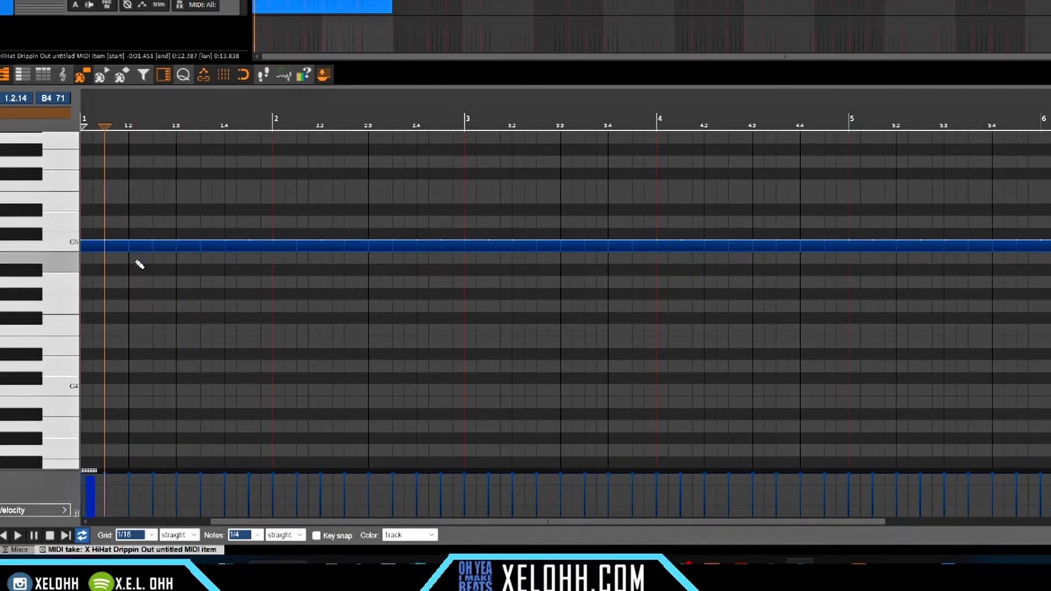
Split C5 hi-hat notes into 1/16 hits in measures 1, 2, 4 and 6, and play the pattern from the start
key("shift+s")
left_click(139, 250)
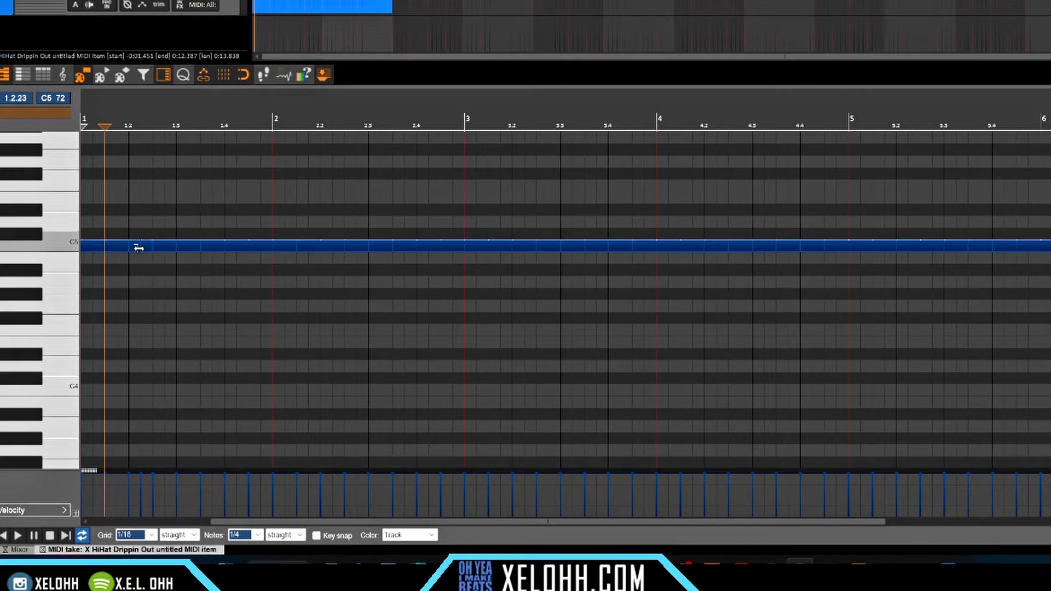
key("w")
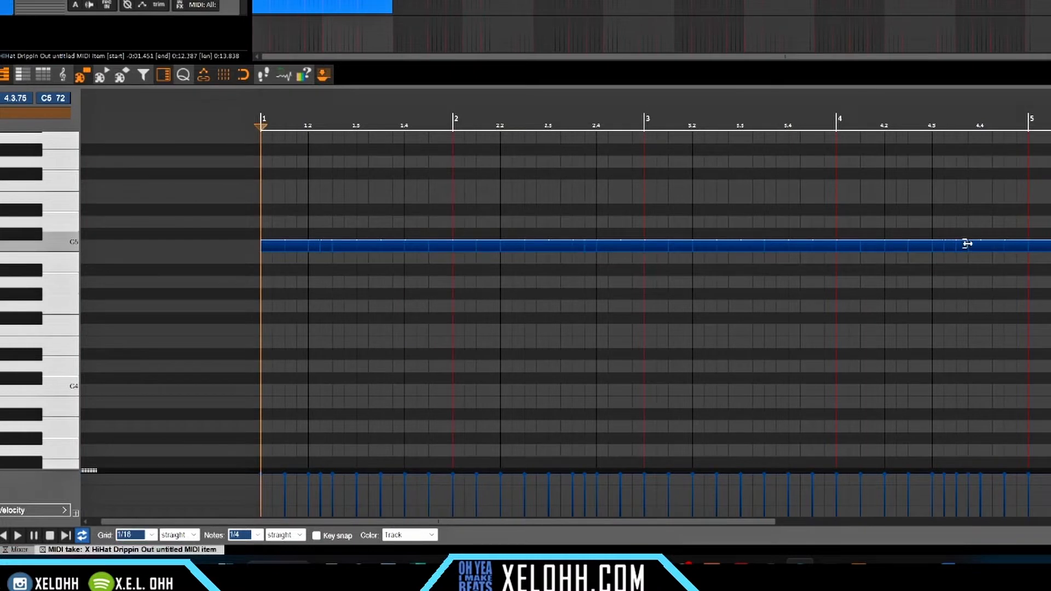
key("space")
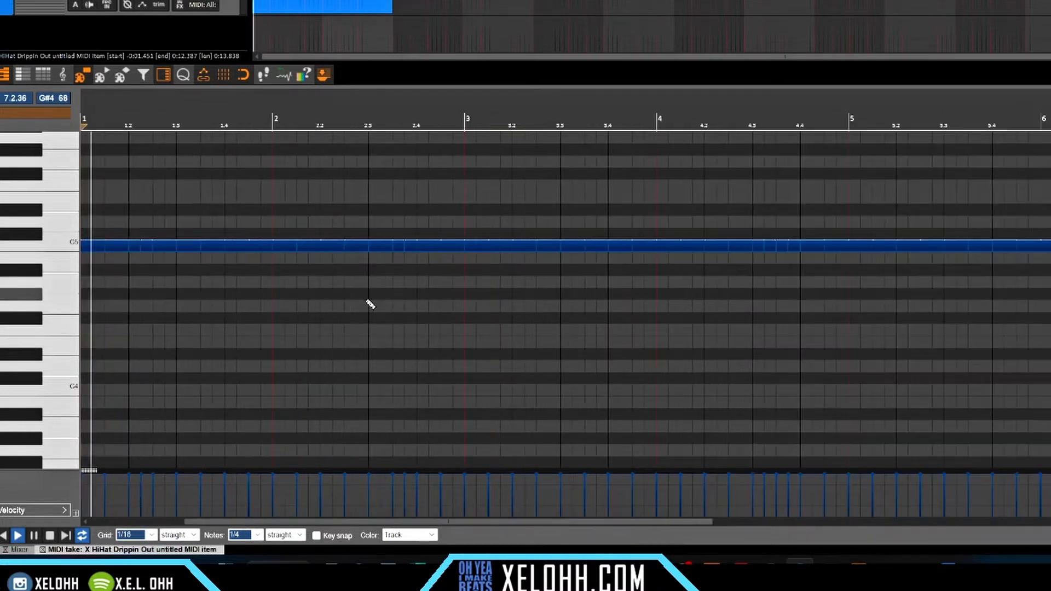
scroll(476, 336, "down", 3)
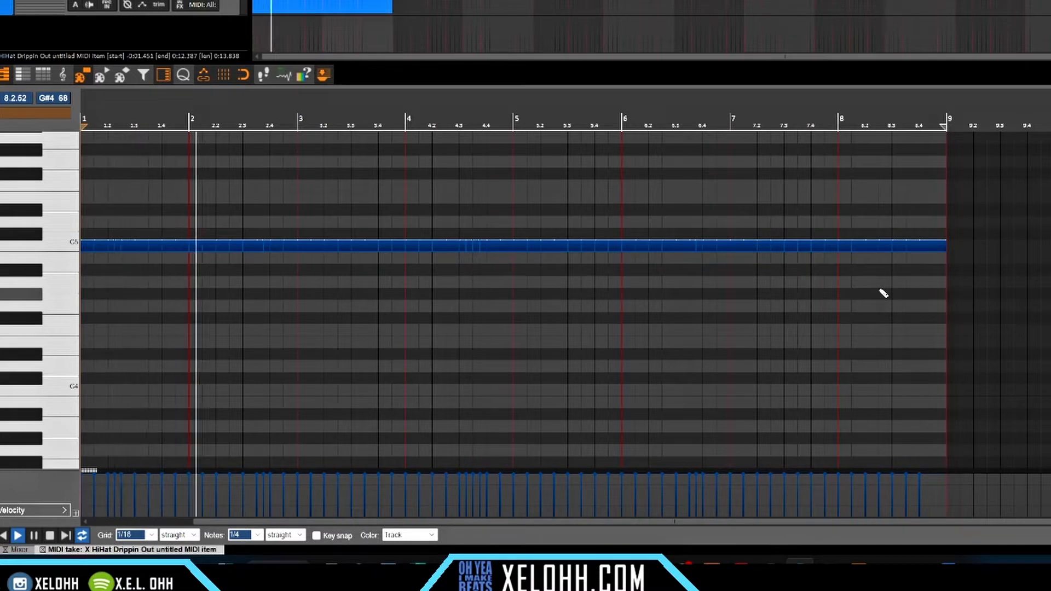
key("space")
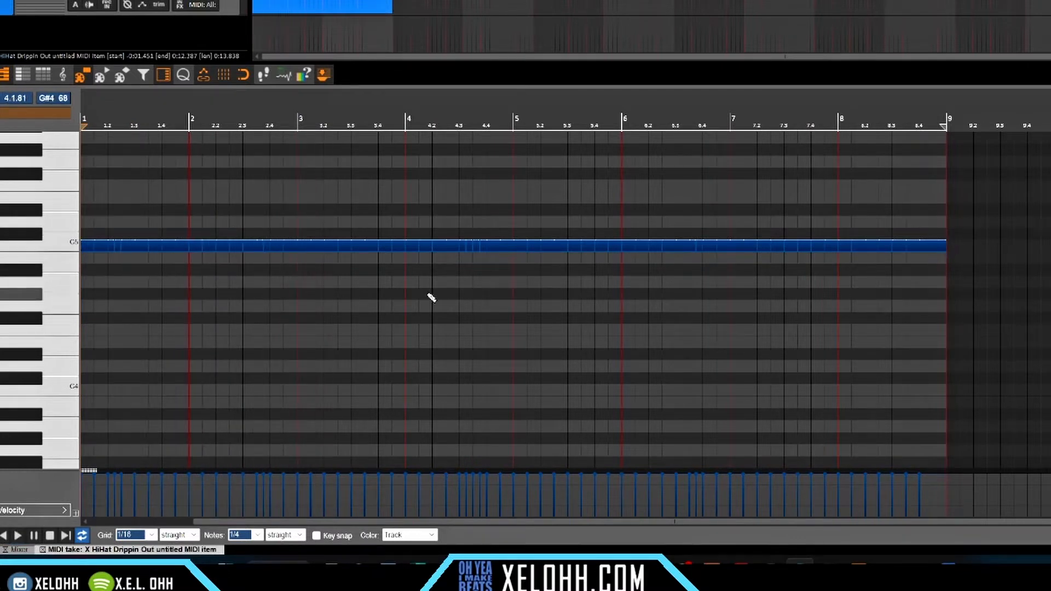
Place a 1/4 C5 note on beat 3 of measure 1 in the X Snare Bigga item and audition it from the start
double_click(279, 5)
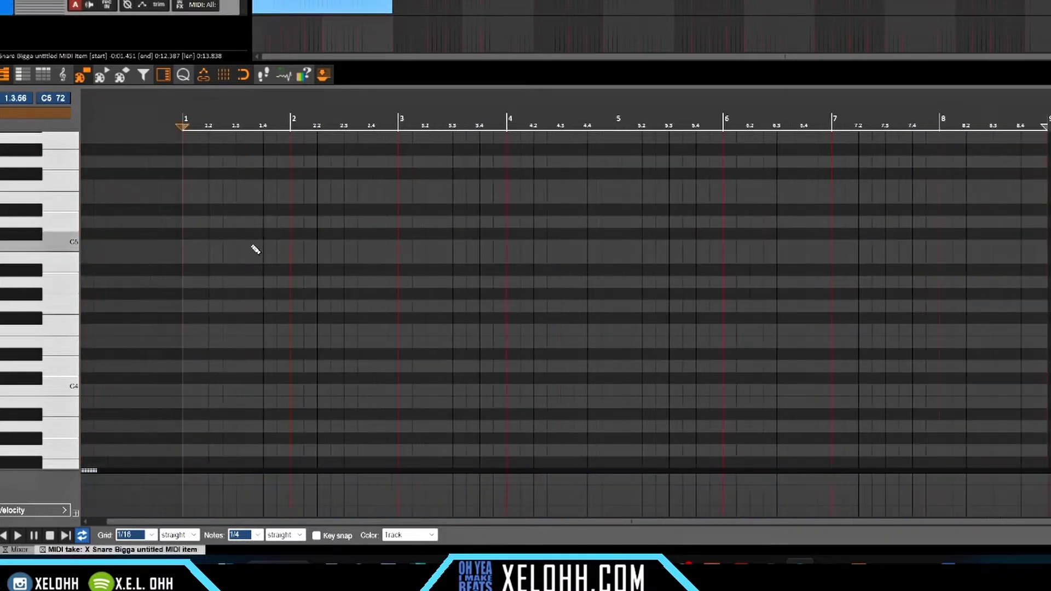
left_click(256, 246)
key("w")
key("space")
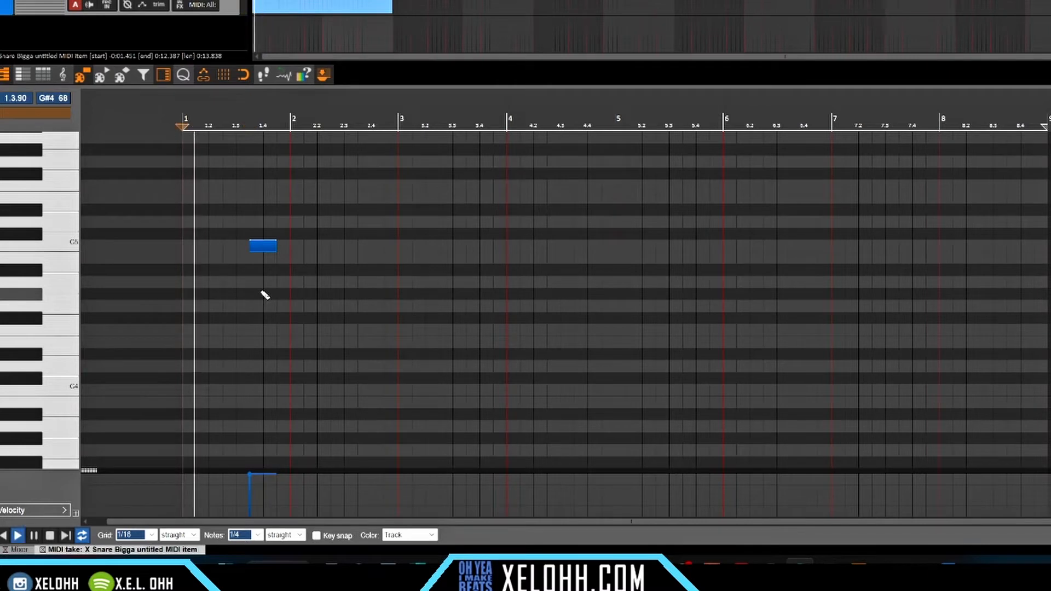
key("space")
key("space")
key("space")
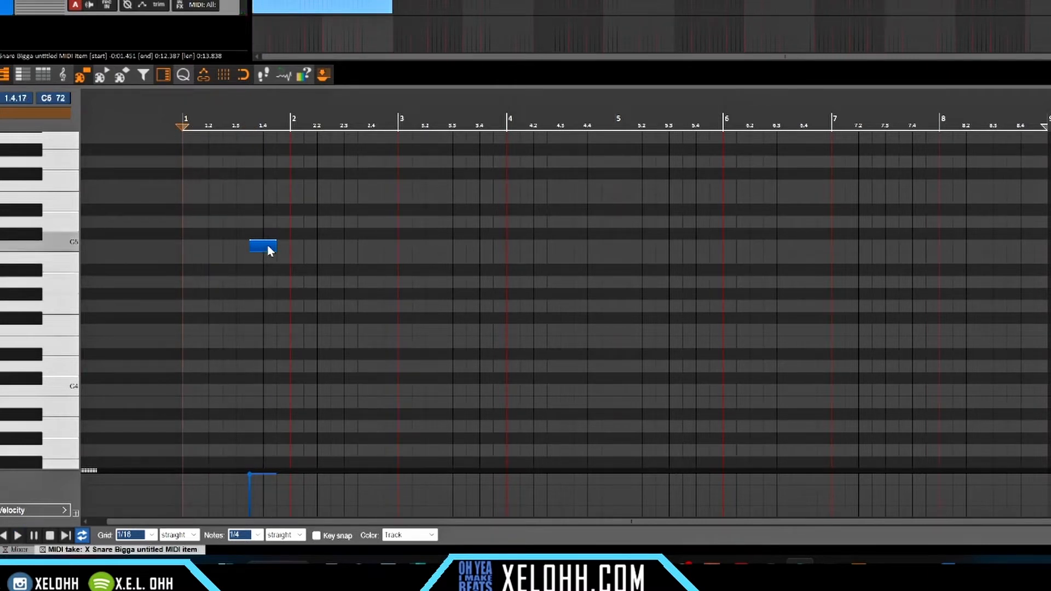
left_click_drag(254, 245, 251, 245)
key("space")
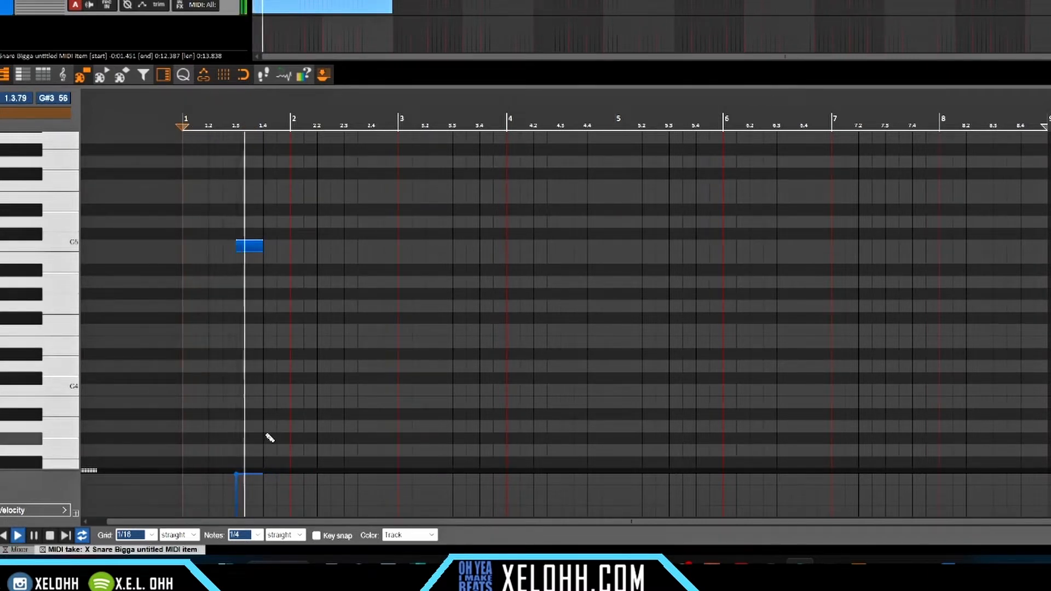
Duplicate the snare note measure by measure onto beat 3 of measures 2 to 8
key("space")
scroll(296, 397, "up", 1)
left_click_drag(238, 521, 158, 522)
left_click_drag(329, 261, 173, 225)
key("ctrl+d")
key("ctrl+d")
key("ctrl+d")
key("ctrl+d")
key("ctrl+d")
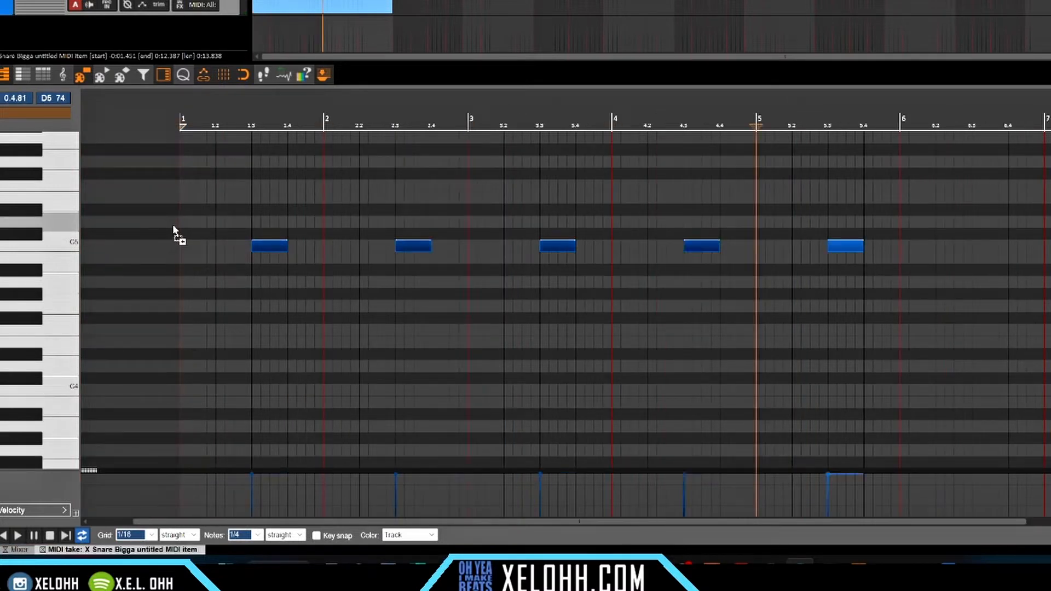
key("ctrl+d")
key("ctrl+d")
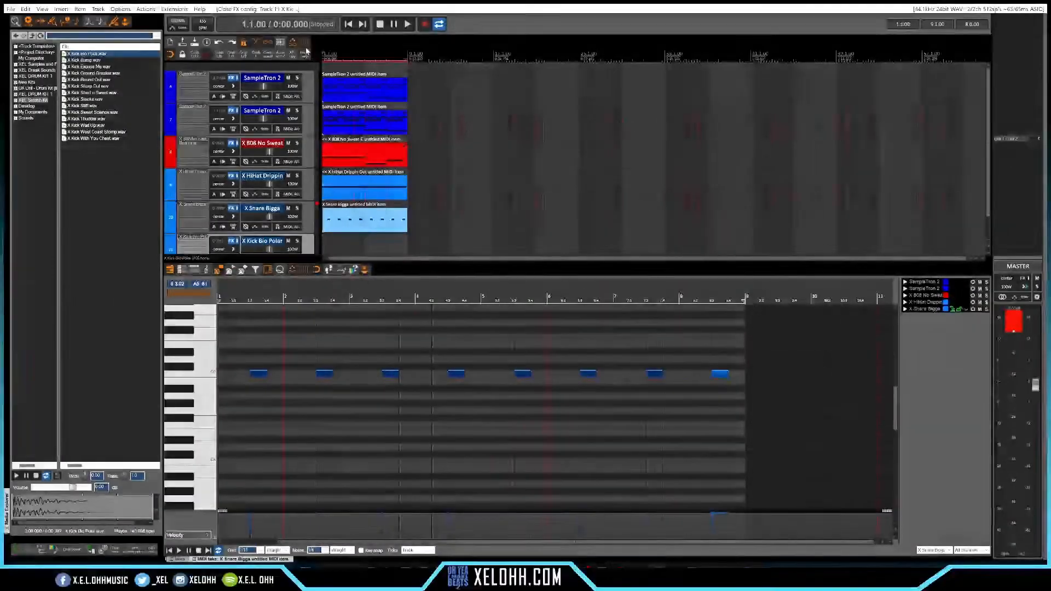
Insert an eight-measure MIDI item on the X Kick Bio Polar track and draw C5 kicks on beats 1 and 2.5 of measure 1
left_click(305, 55)
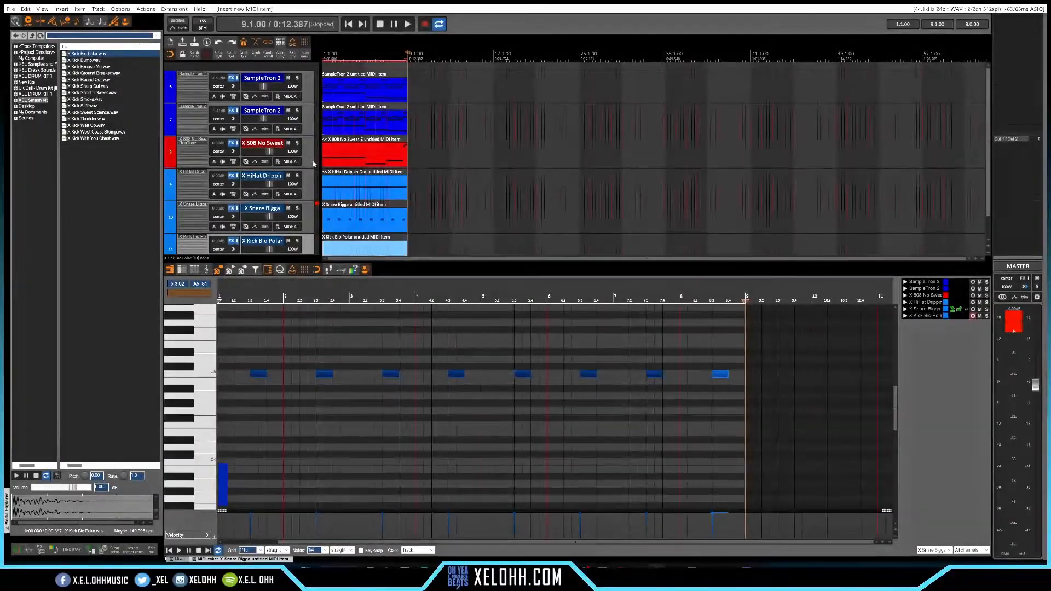
left_click(346, 252)
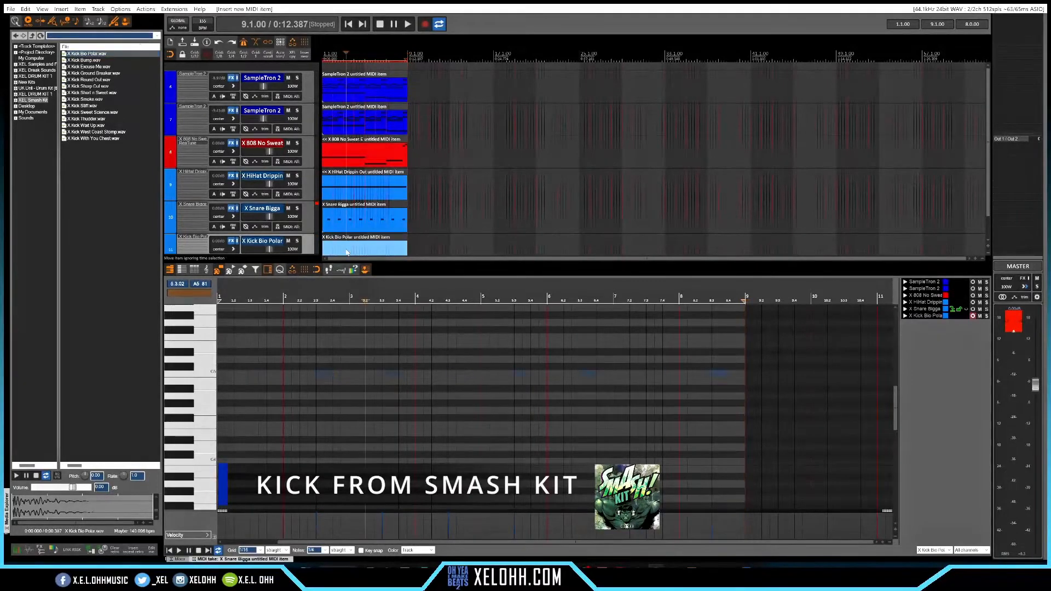
double_click(219, 377)
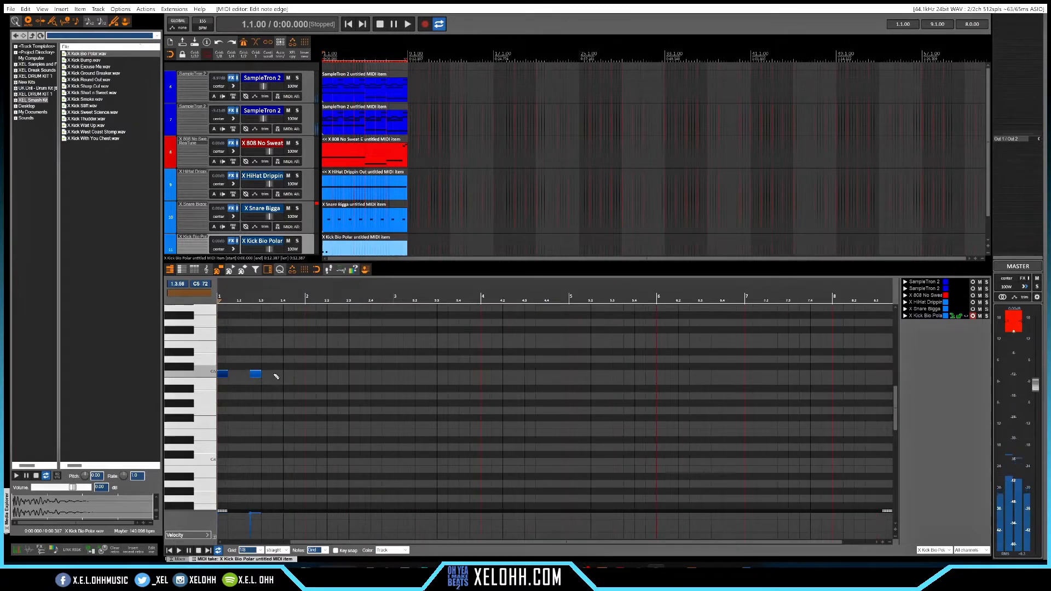
Add 1/8 C5 kicks on beats 4 and 4.5 of measure 1 and beats 2 and 3.5 of measure 2, and play from the start
left_click(287, 377)
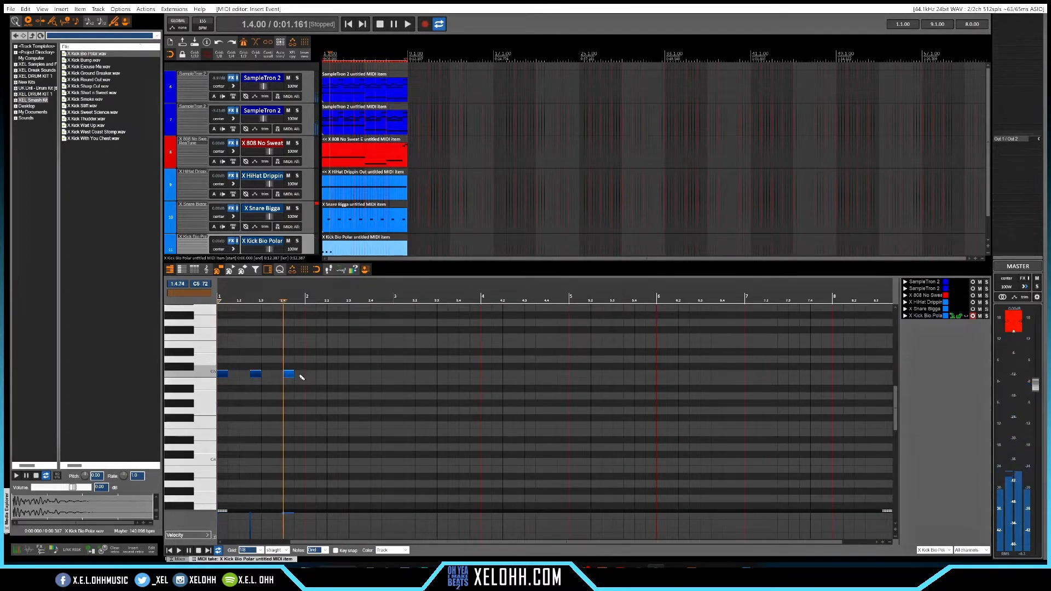
left_click(299, 375)
left_click(333, 374)
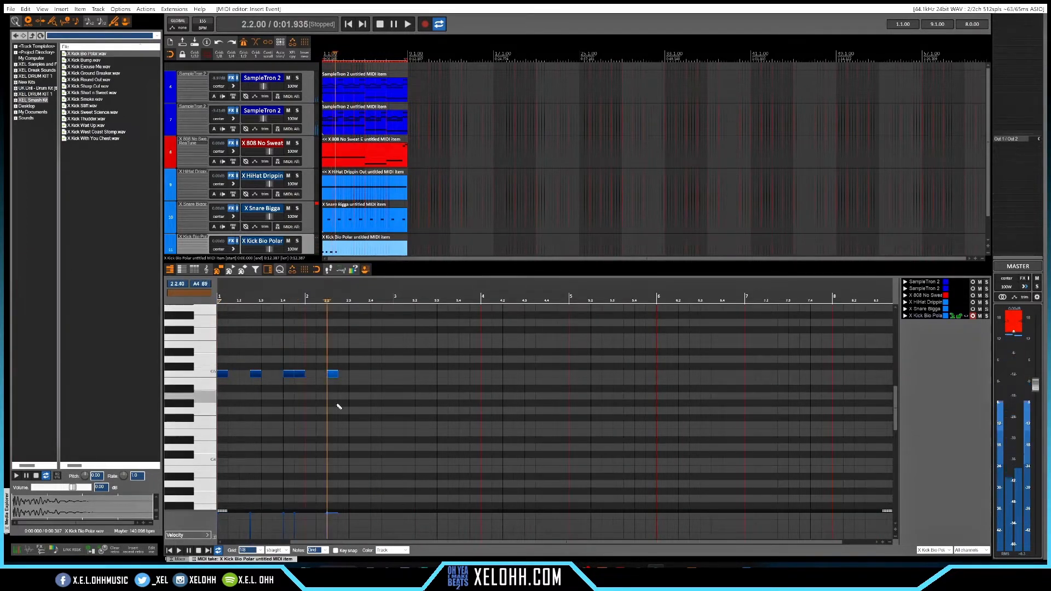
left_click(362, 374)
key("Home")
key("space")
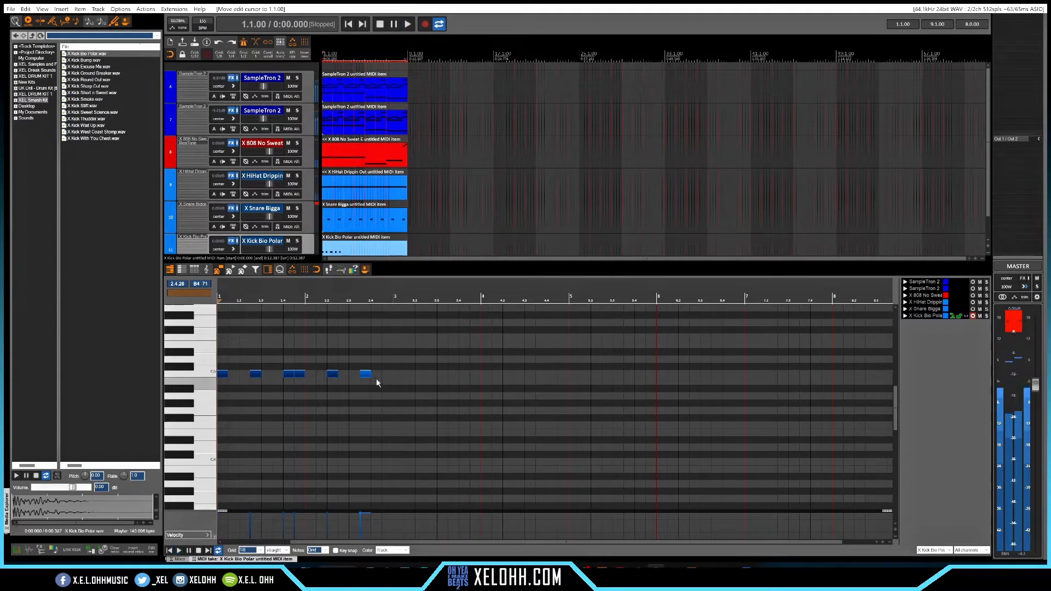
Copy the kick pattern and paste it repeatedly to fill the item through measure 8, and play the arrangement
left_click_drag(376, 377, 208, 371)
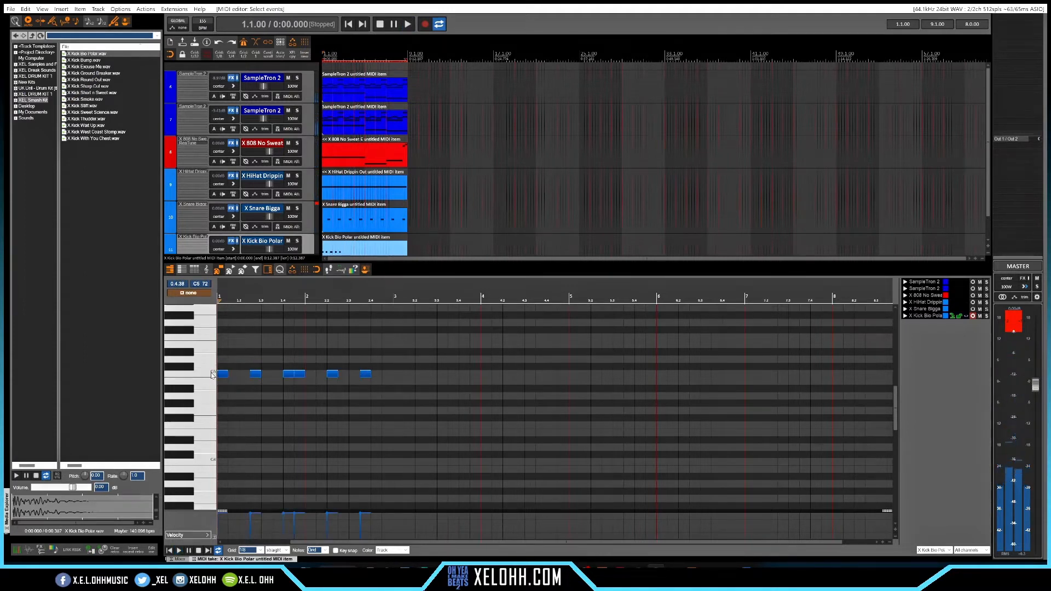
key("ctrl+c")
key("ctrl+v")
key("ctrl+v")
key("ctrl+v")
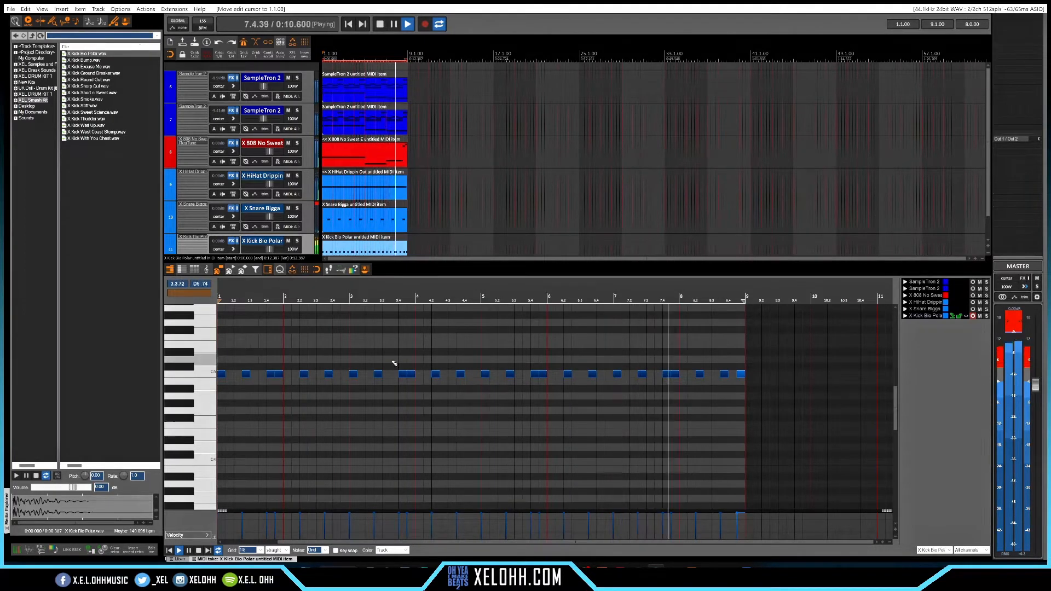
key("space")
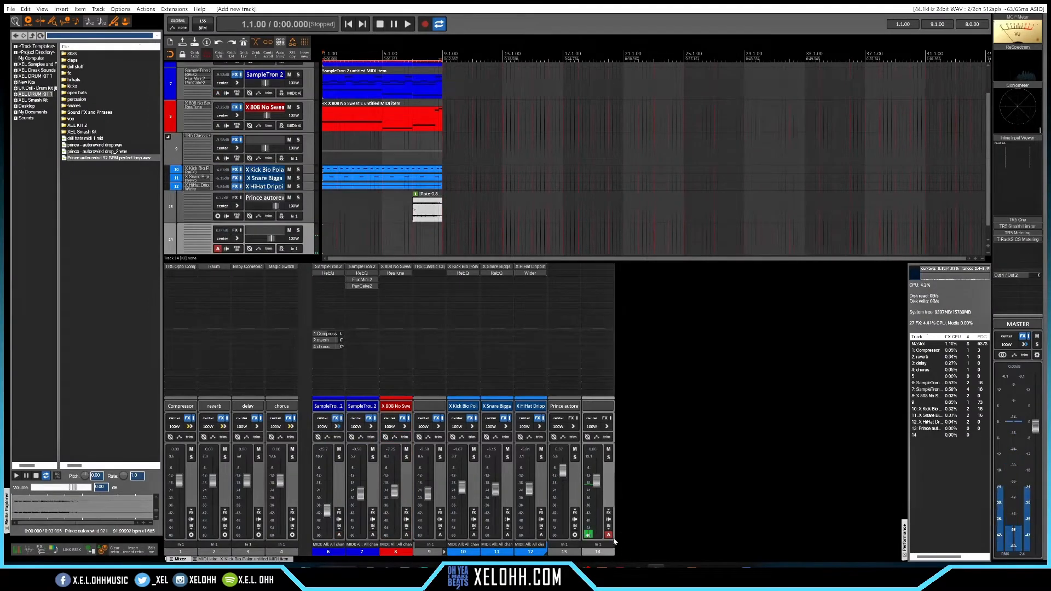
Move the new empty track above the SampleTron 2 tracks and nest both SampleTron 2 tracks and the 808 track under it as a folder
left_click_drag(611, 483, 321, 476)
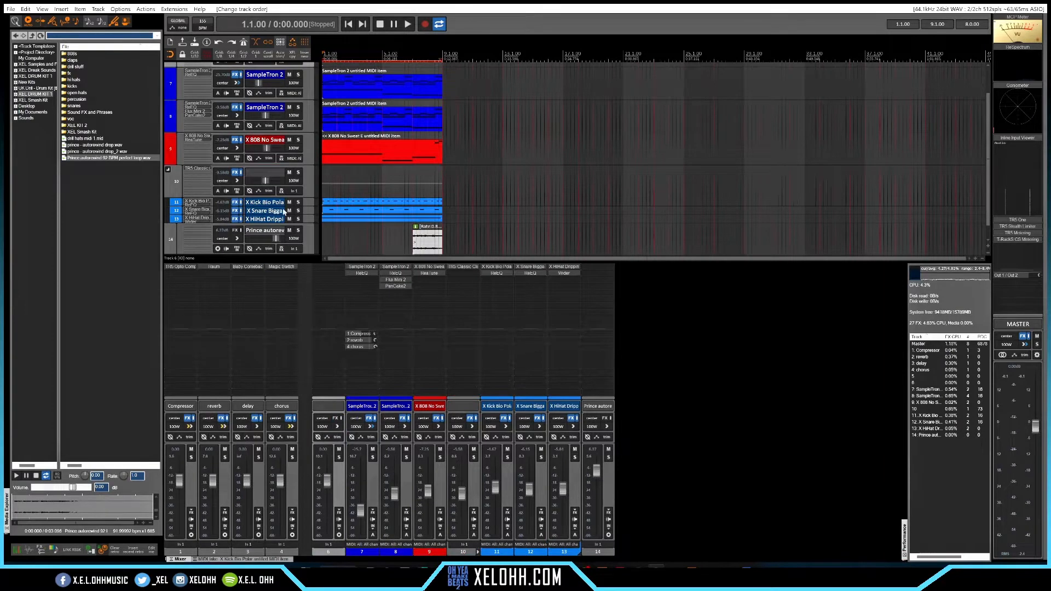
scroll(301, 196, "up", 1)
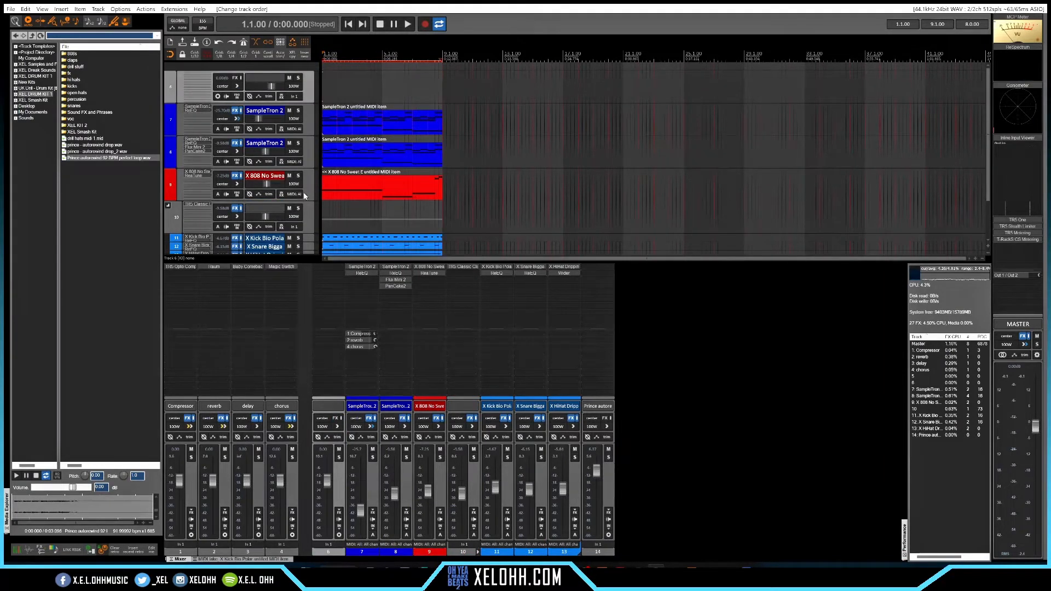
left_click(308, 126)
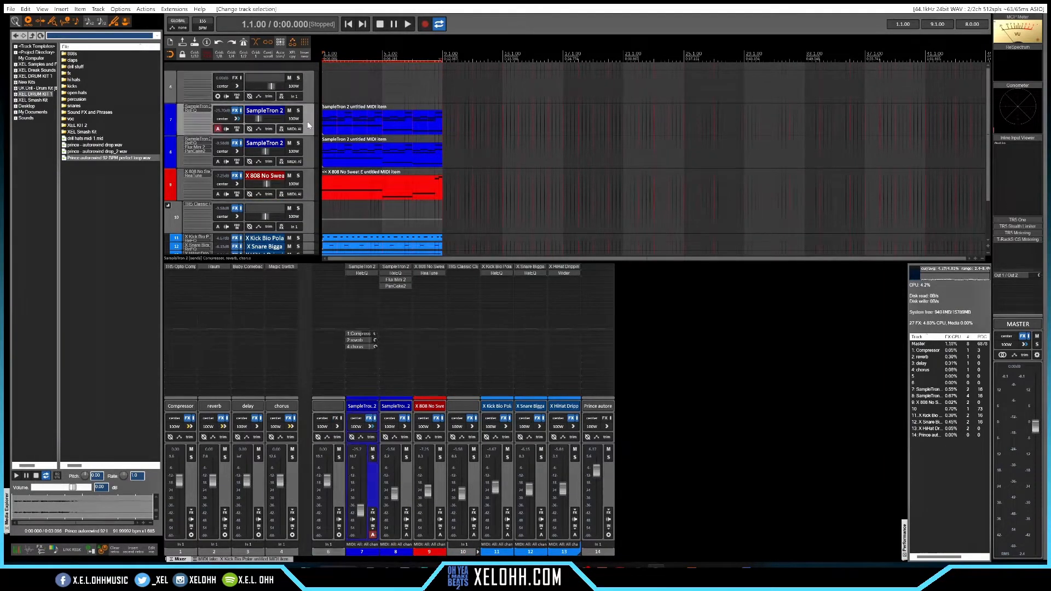
left_click(309, 188, "shift")
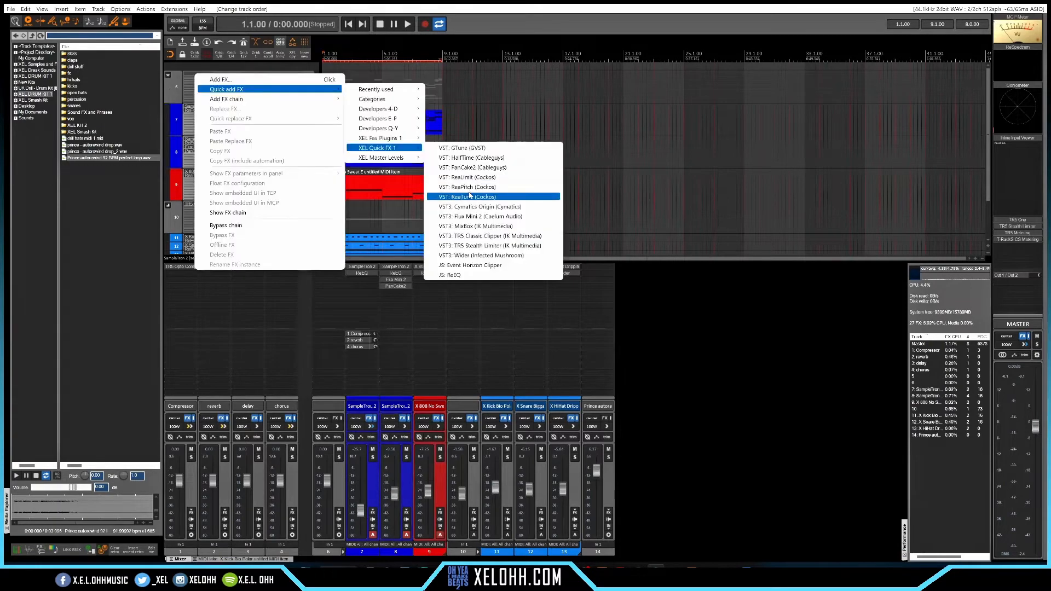
Add the ReaPitch effect to the new folder track and move its window clear of the track list
left_click(474, 188)
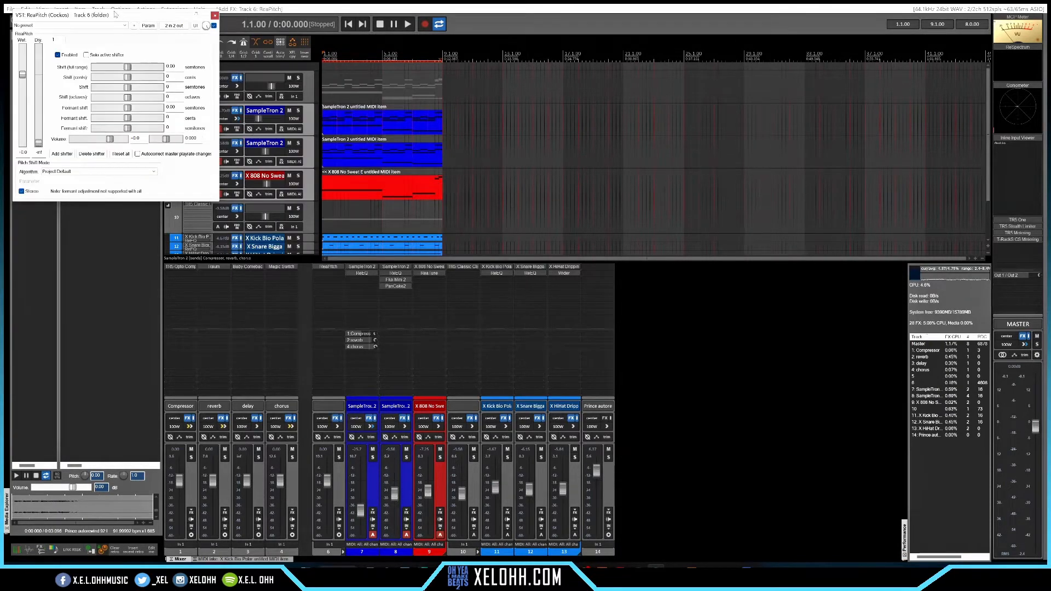
left_click_drag(135, 15, 590, 223)
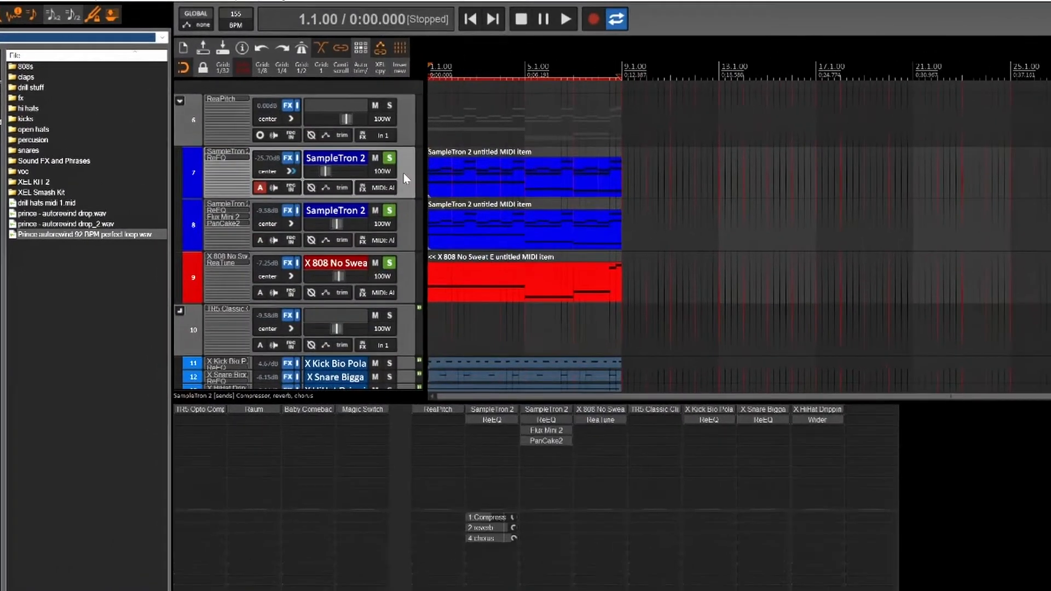
Render both SampleTron 2 tracks and the X 808 No Sweat track to stereo stem tracks with the originals muted
right_click(307, 120)
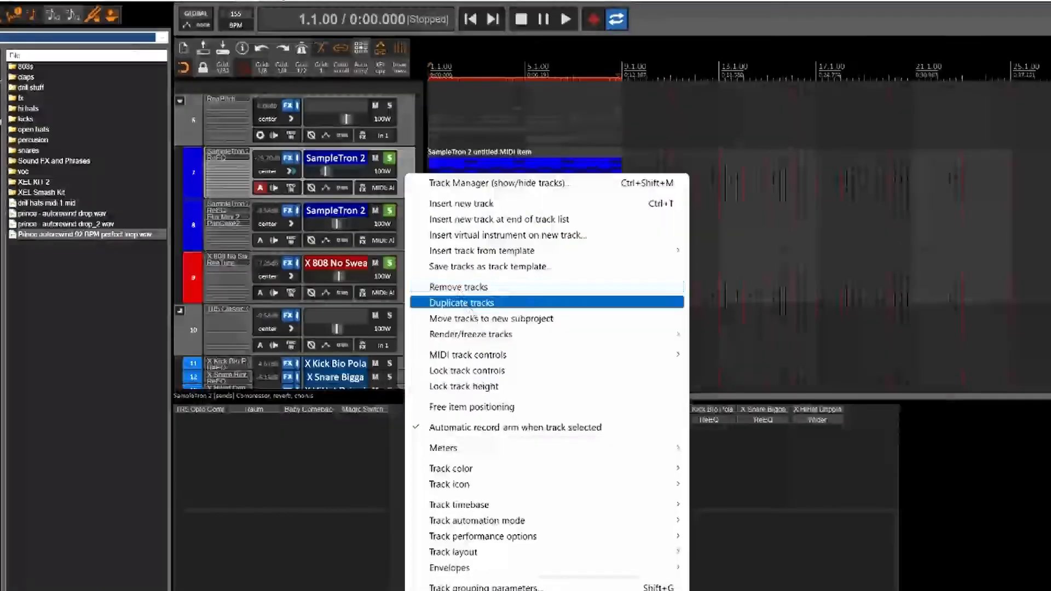
right_click(406, 167)
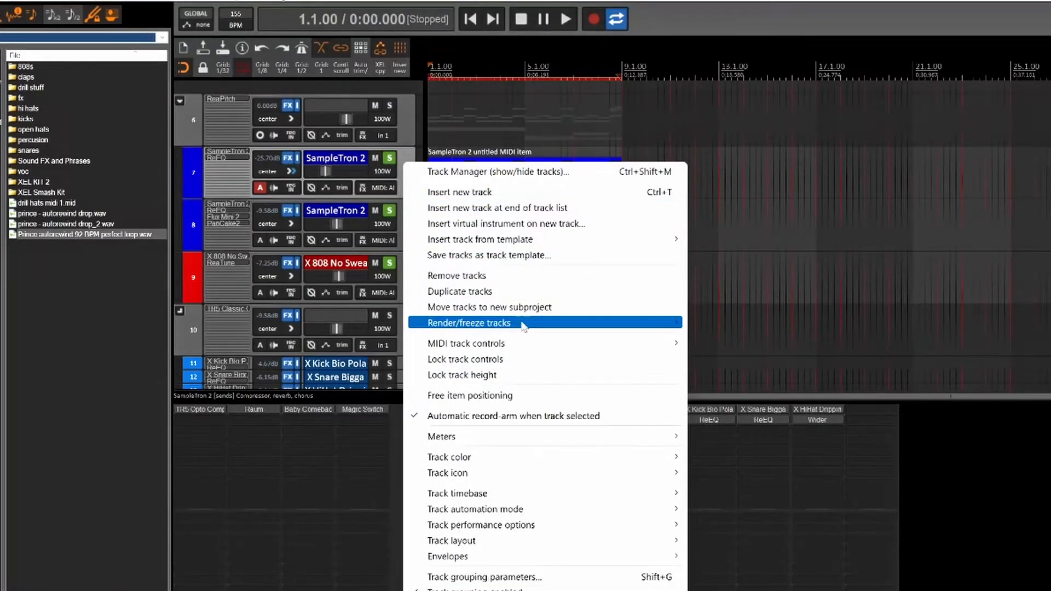
mouse_move(492, 329)
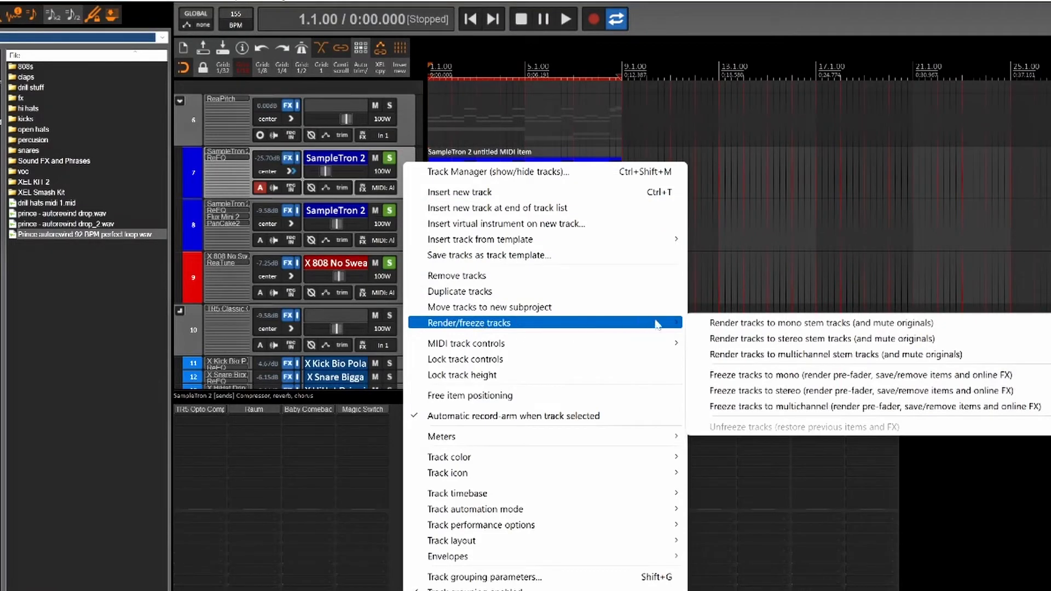
left_click(803, 340)
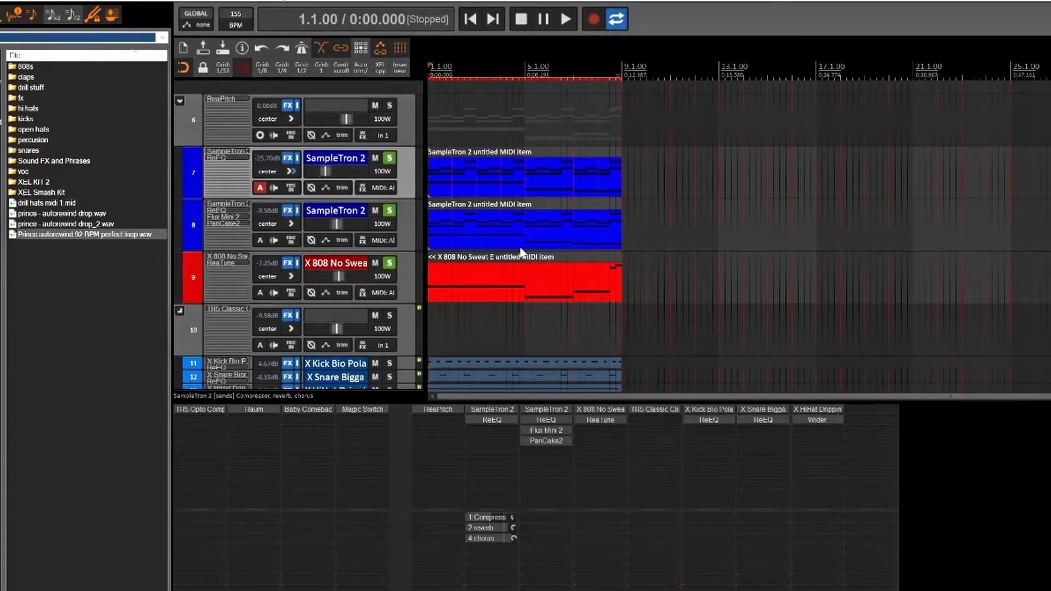
right_click(406, 278)
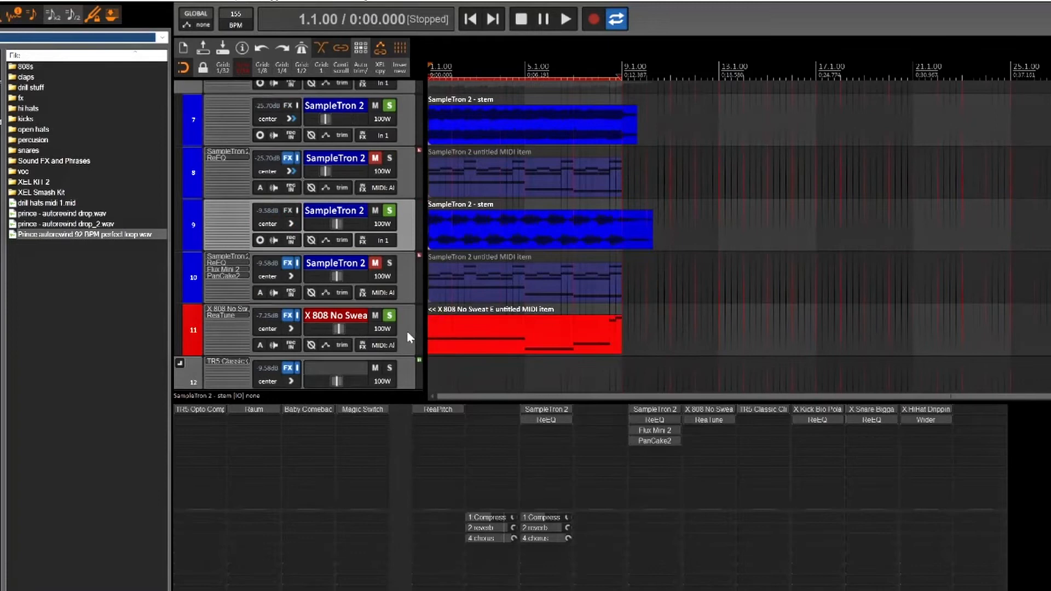
right_click(407, 331)
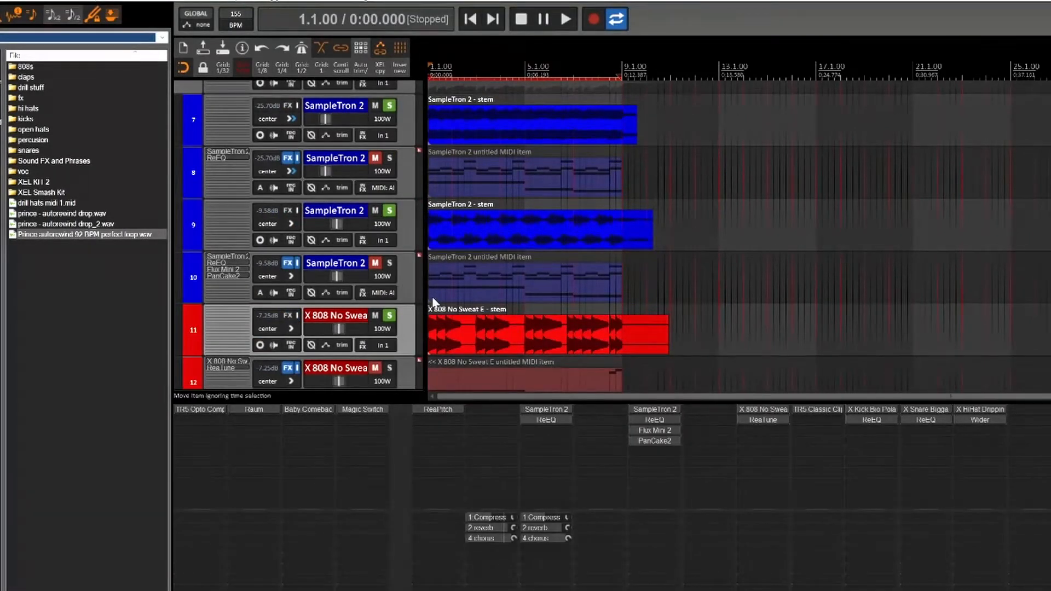
Move the muted original tracks below the three stems, and split the stems at measure 9 and delete their tails
scroll(401, 322, "down", 1)
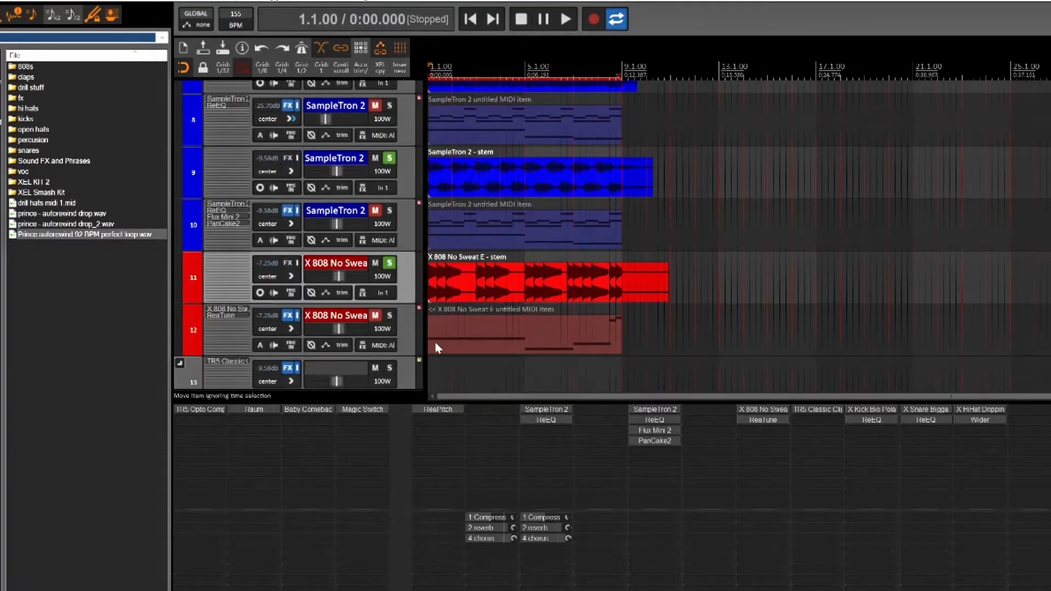
left_click_drag(403, 353, 400, 244)
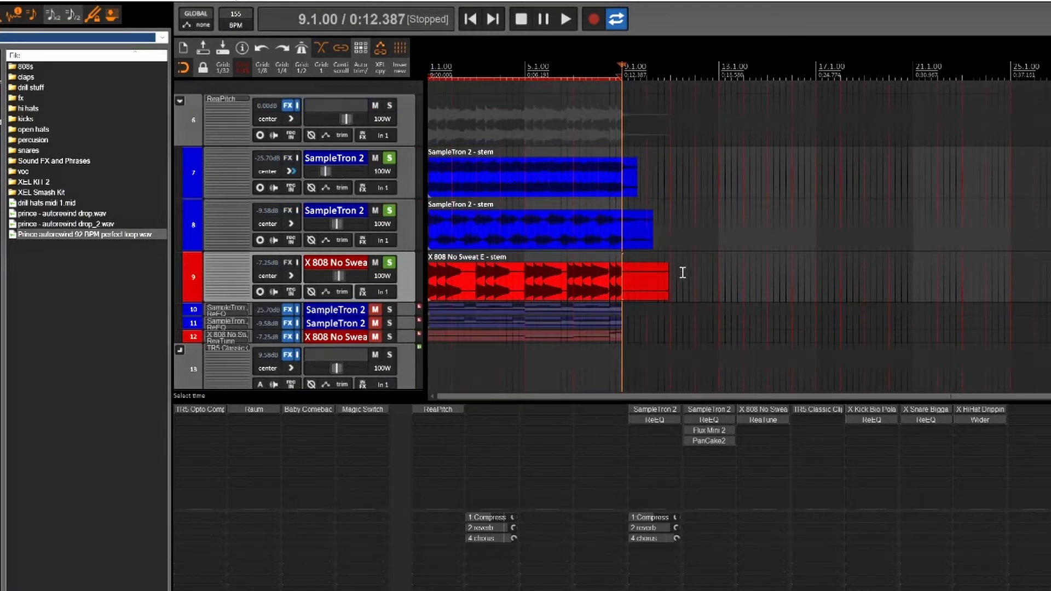
left_click_drag(632, 186, 636, 174)
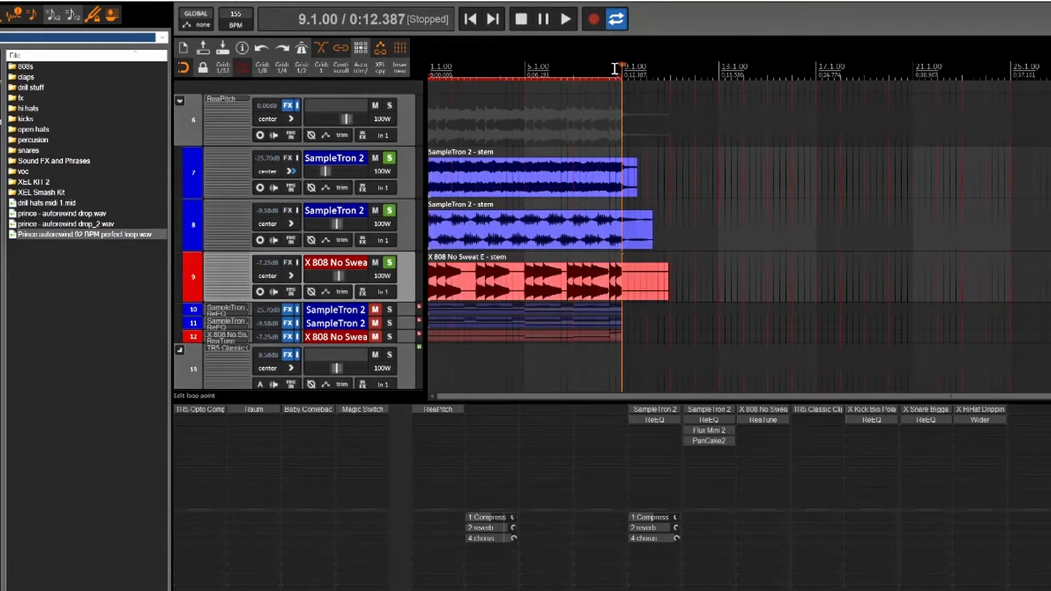
key("s")
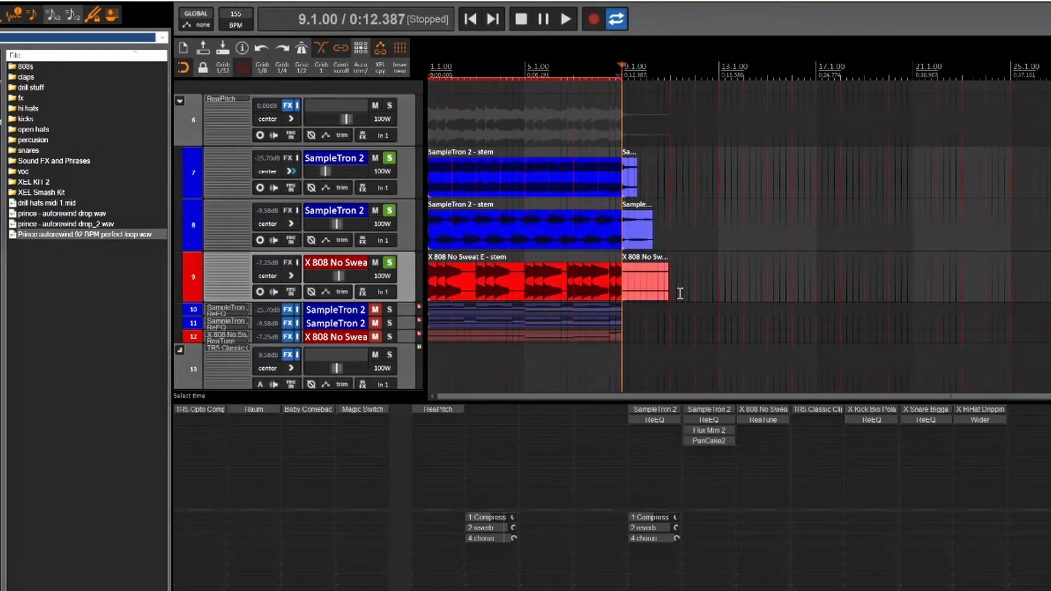
key("Delete")
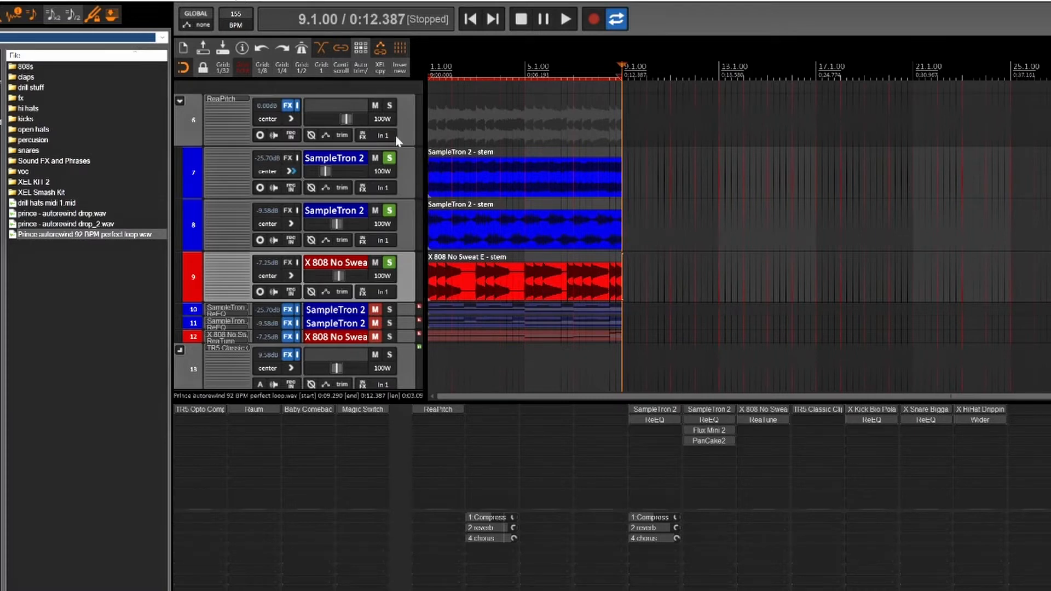
Set the folder track's ReaPitch formant shift to 6 semitones and close the effect window
left_click(231, 98)
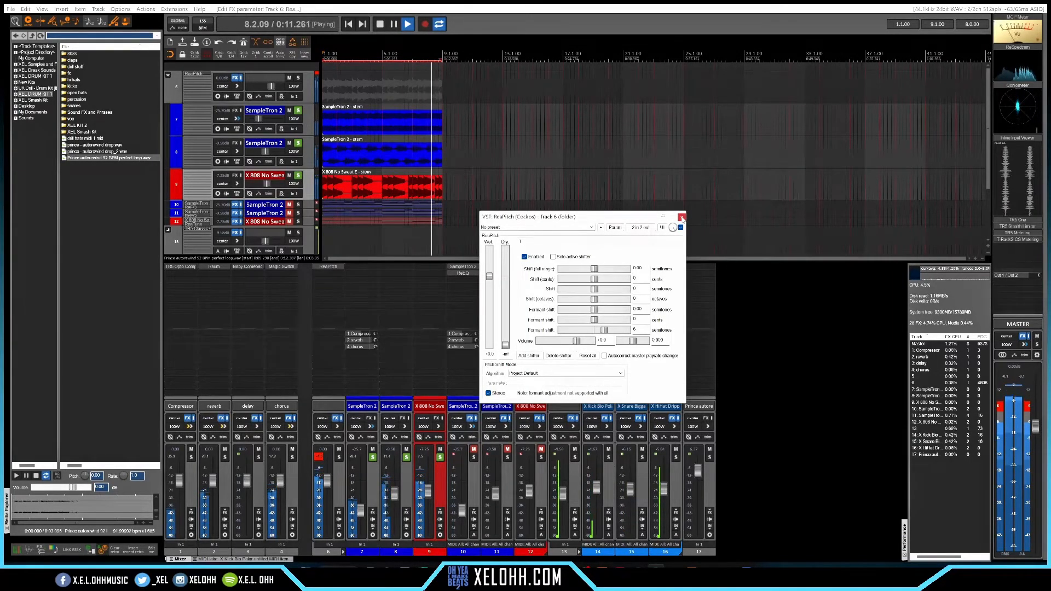
left_click(682, 218)
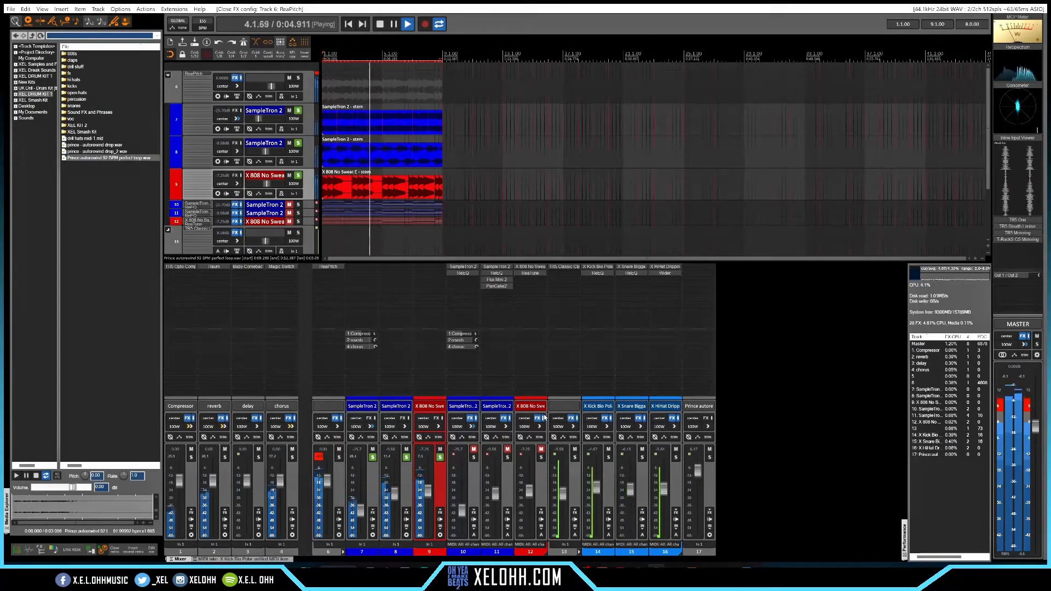
Unsolo the three stem tracks, mute the Prince autorewind track and stop playback
left_click(440, 458)
left_click(406, 457)
left_click(373, 458)
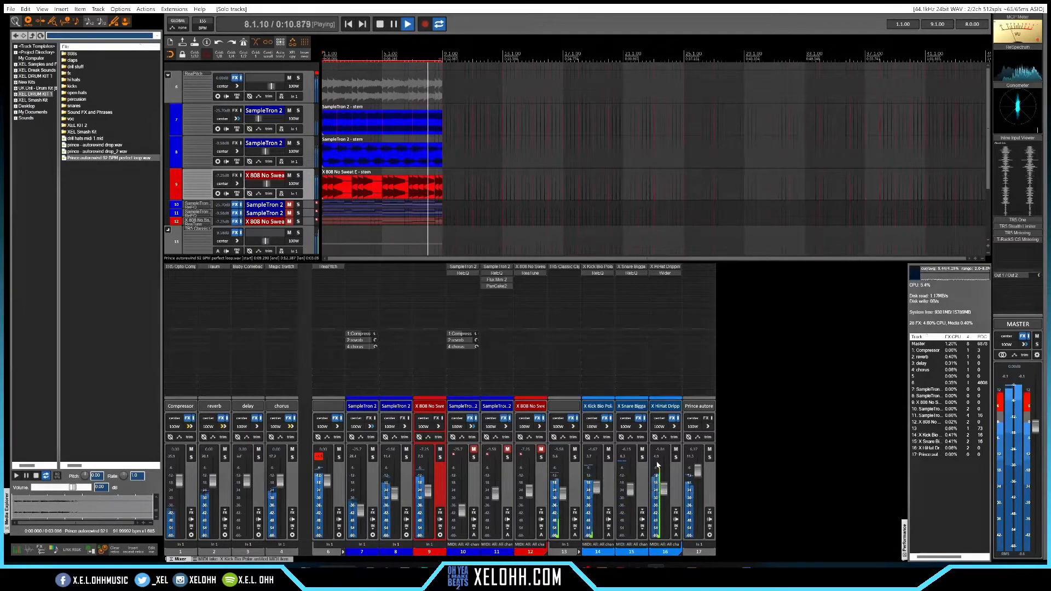
left_click(711, 450)
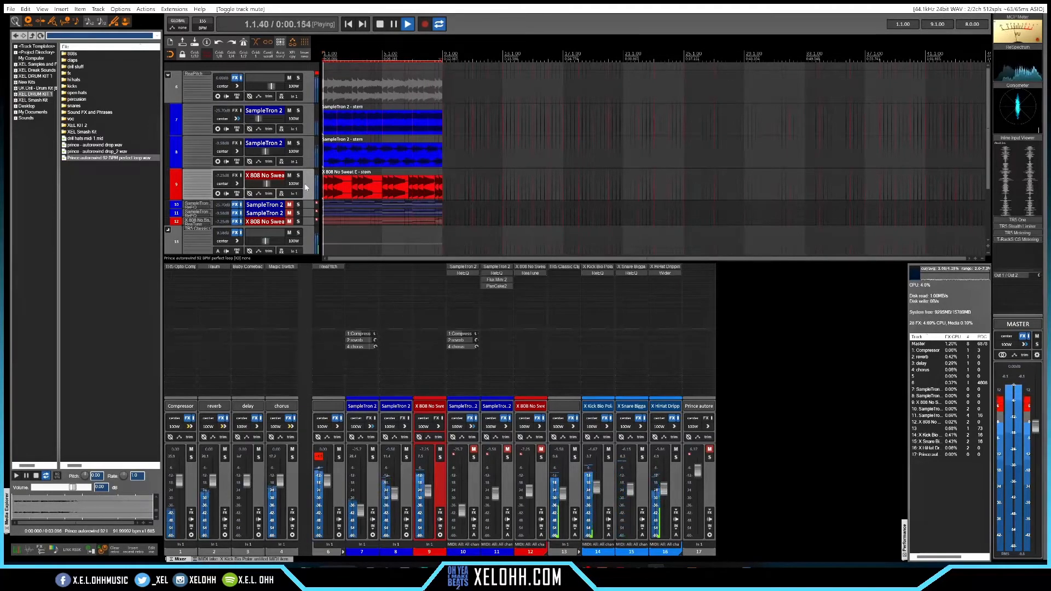
key("space")
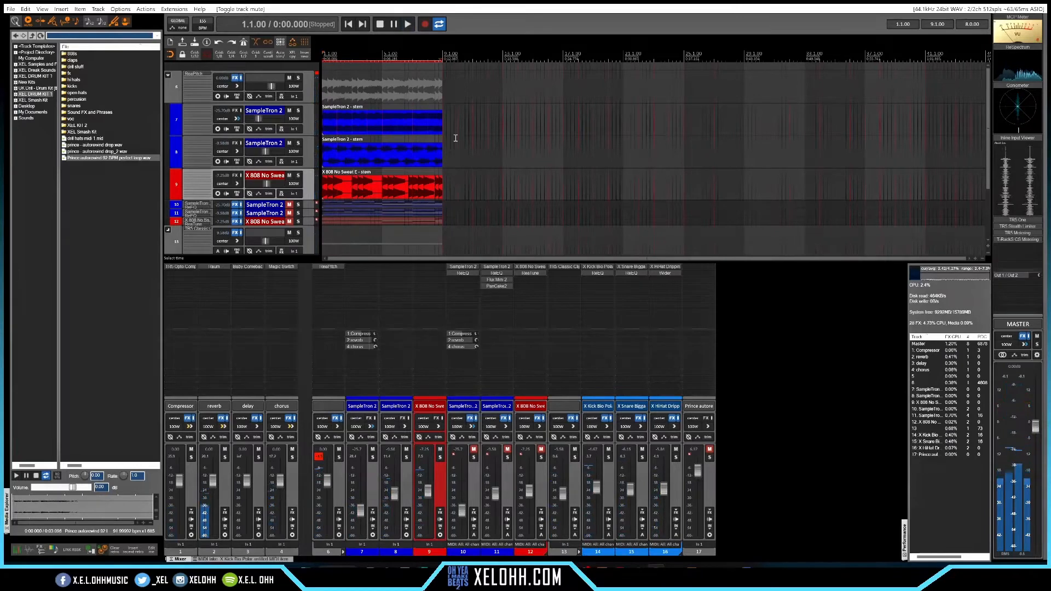
Select the three stem tracks, mute the drum folder and open the render settings for the project
left_click(308, 124)
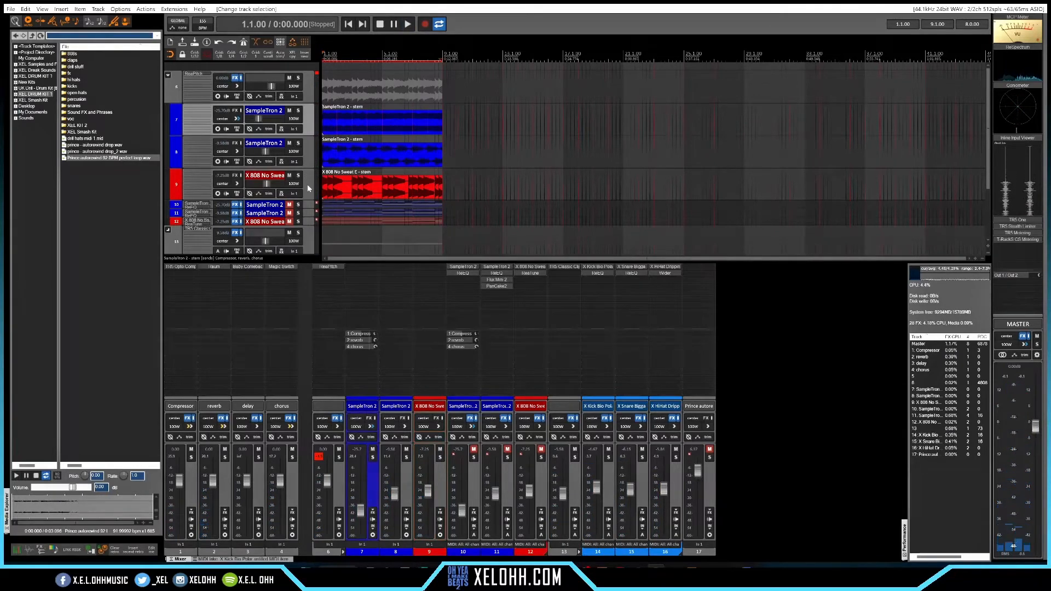
left_click(308, 185)
left_click(315, 176, "shift")
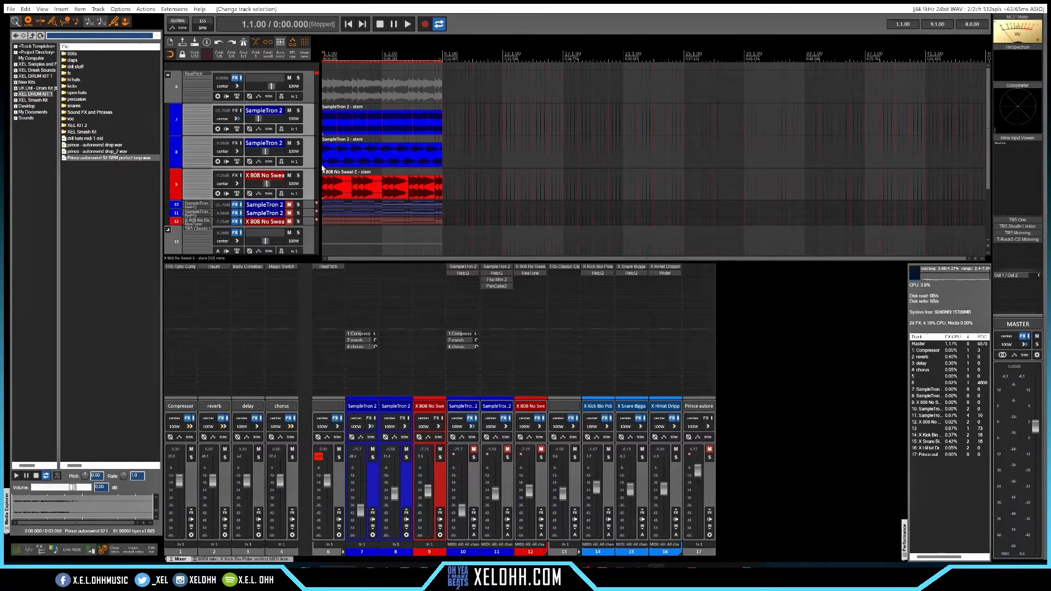
left_click(10, 9)
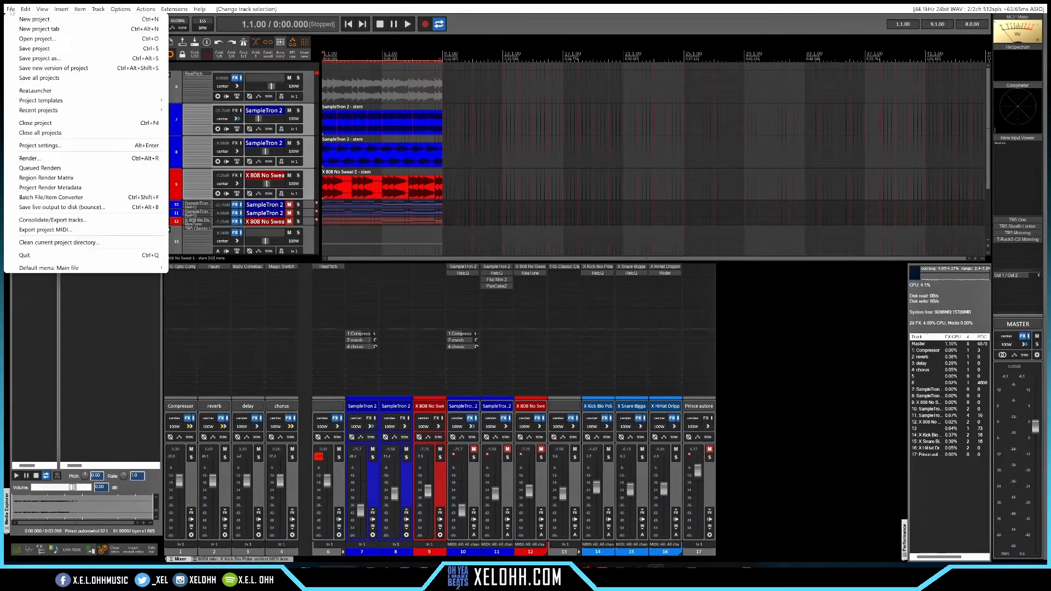
left_click(101, 163)
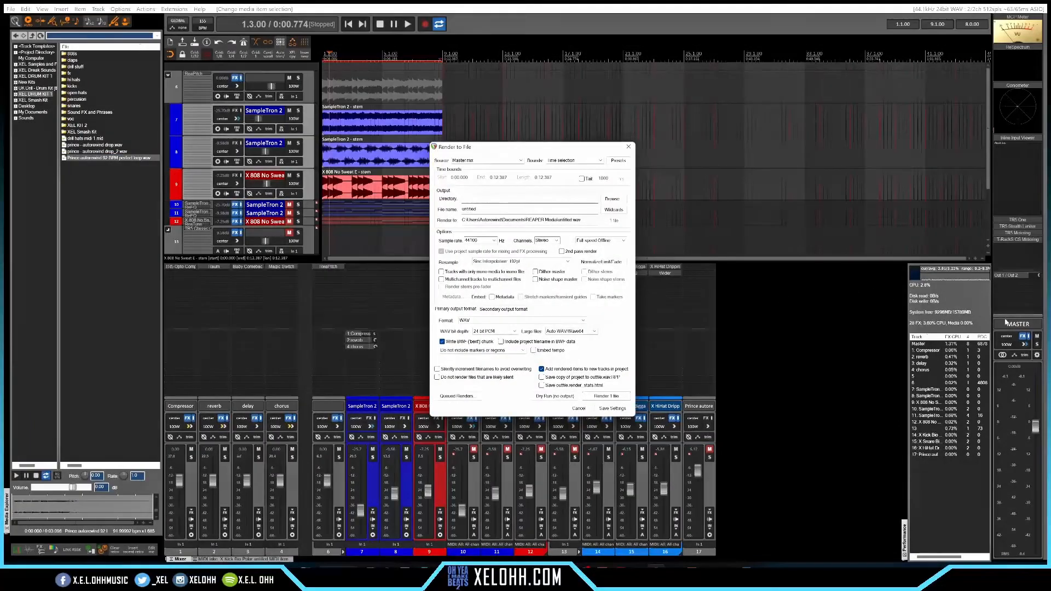
Bypass the master track's effects and render the master mix of the time selection as a 24-bit stereo WAV on a new track
left_click(1023, 338)
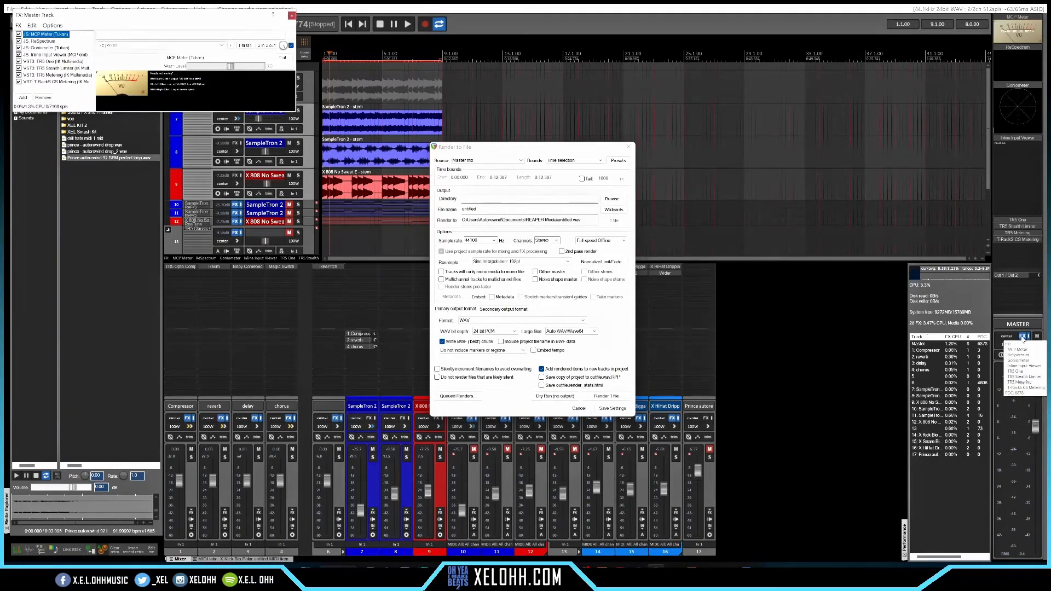
left_click(1024, 337)
left_click(1029, 337)
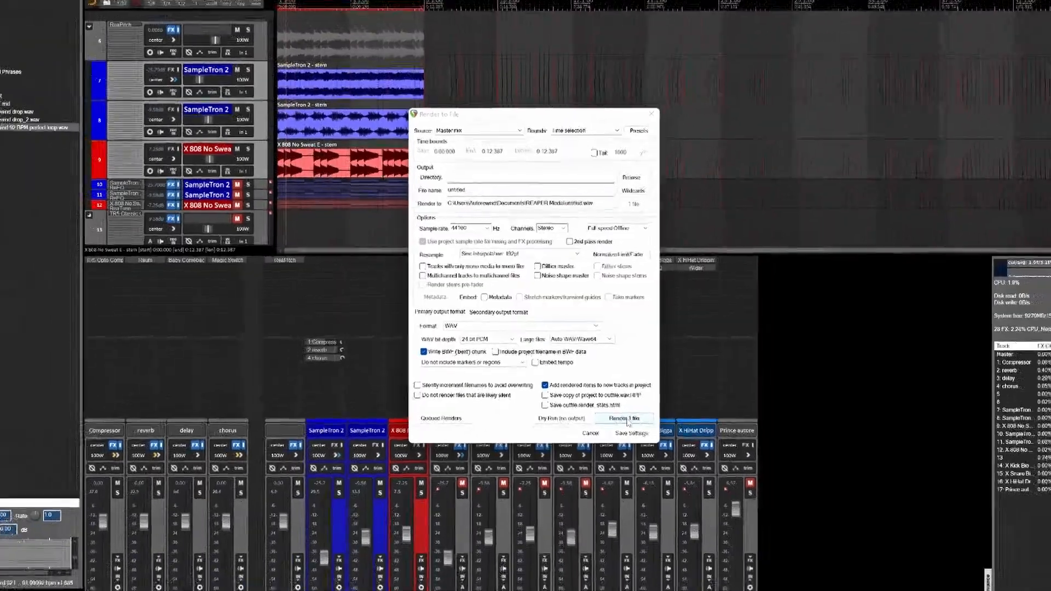
left_click(644, 441)
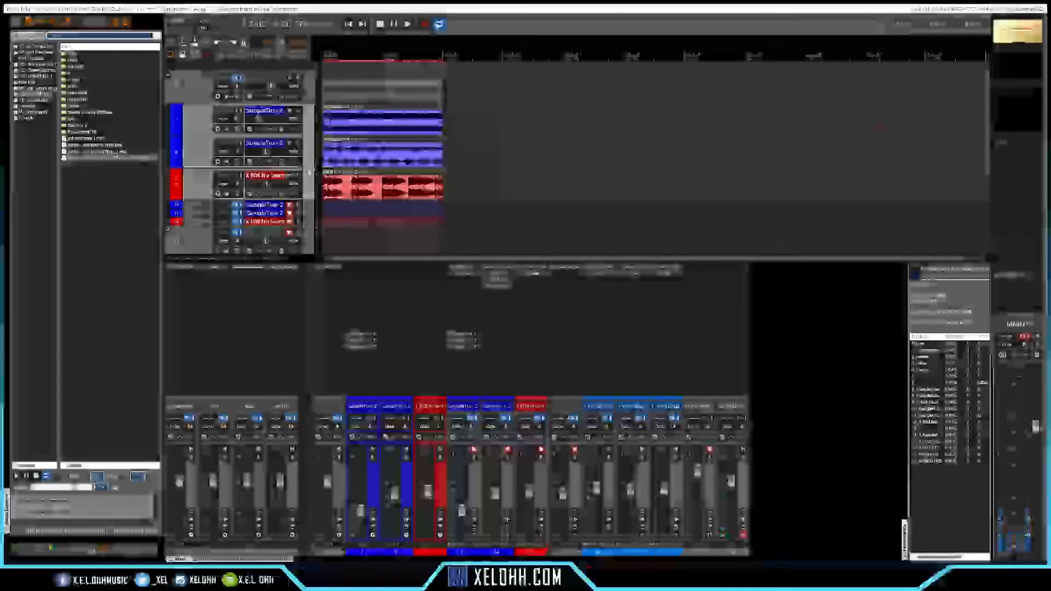
Return to the start, re-enable the master effects, and solo and play the rendered untitled-005 track
scroll(310, 173, "down", 4)
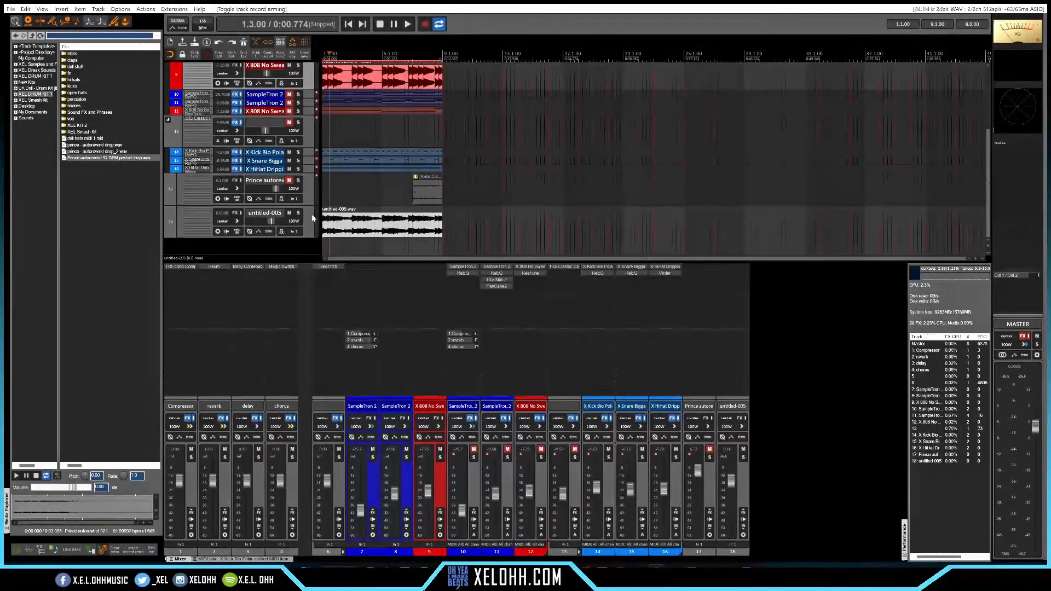
key("Home")
left_click(1029, 339)
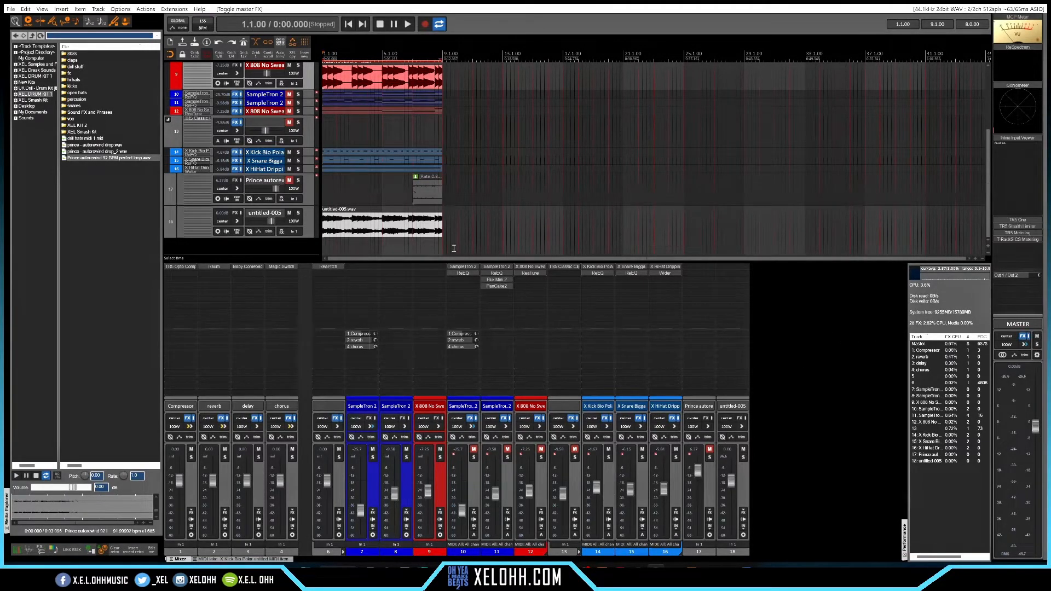
left_click(298, 213)
key("space")
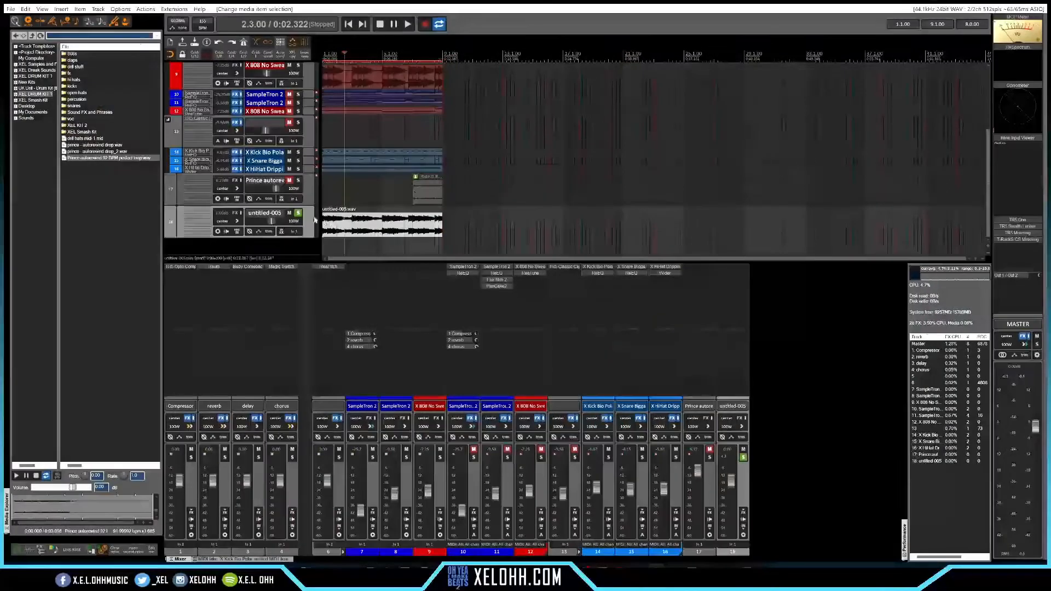
Open the Batch File/Item Converter and add the selected untitled-005 media item to its list
left_click(11, 10)
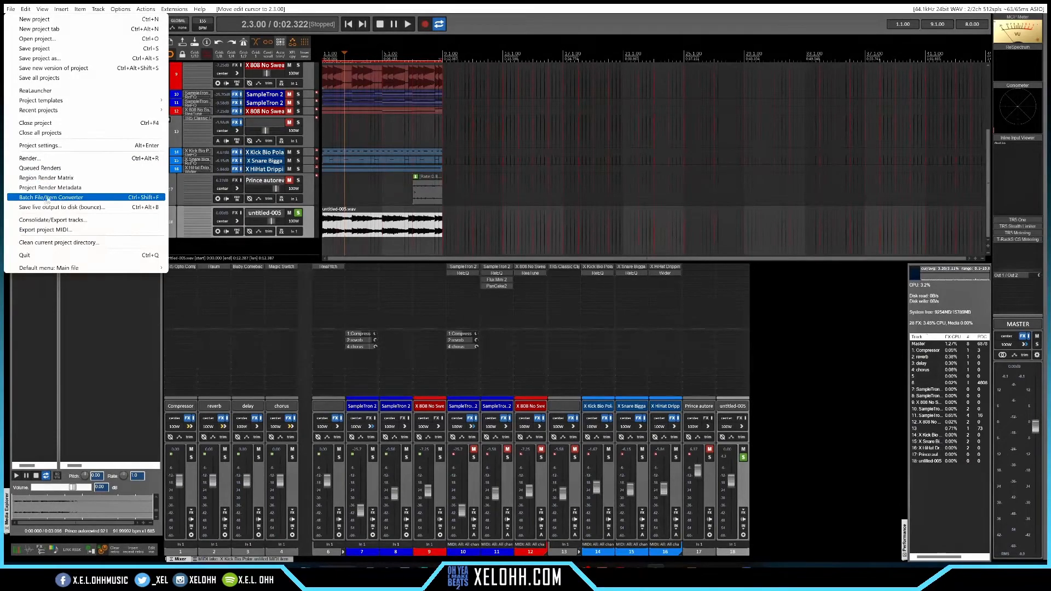
left_click(65, 198)
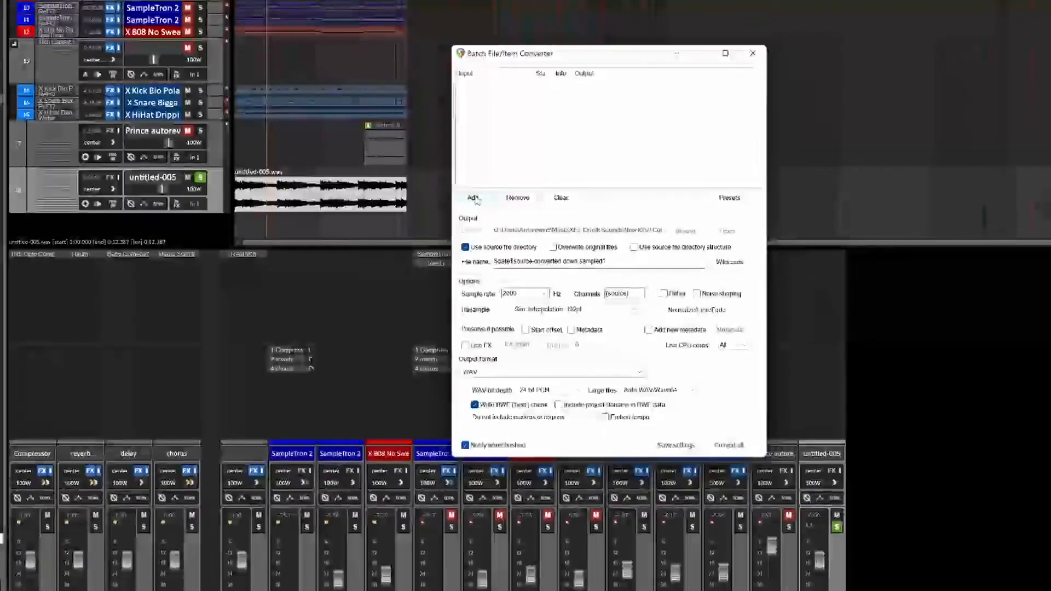
left_click(490, 227)
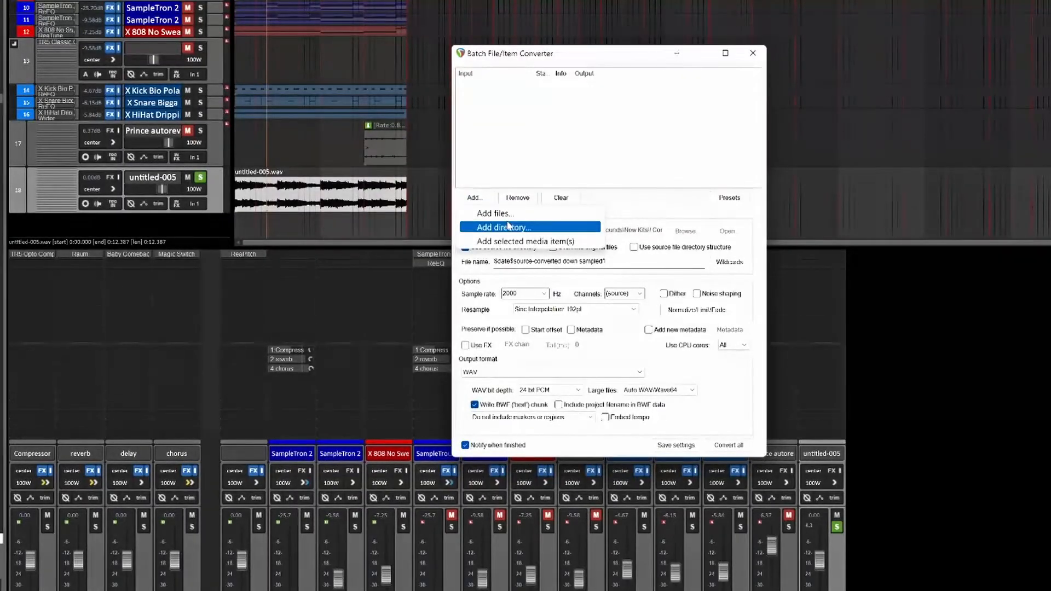
left_click(551, 242)
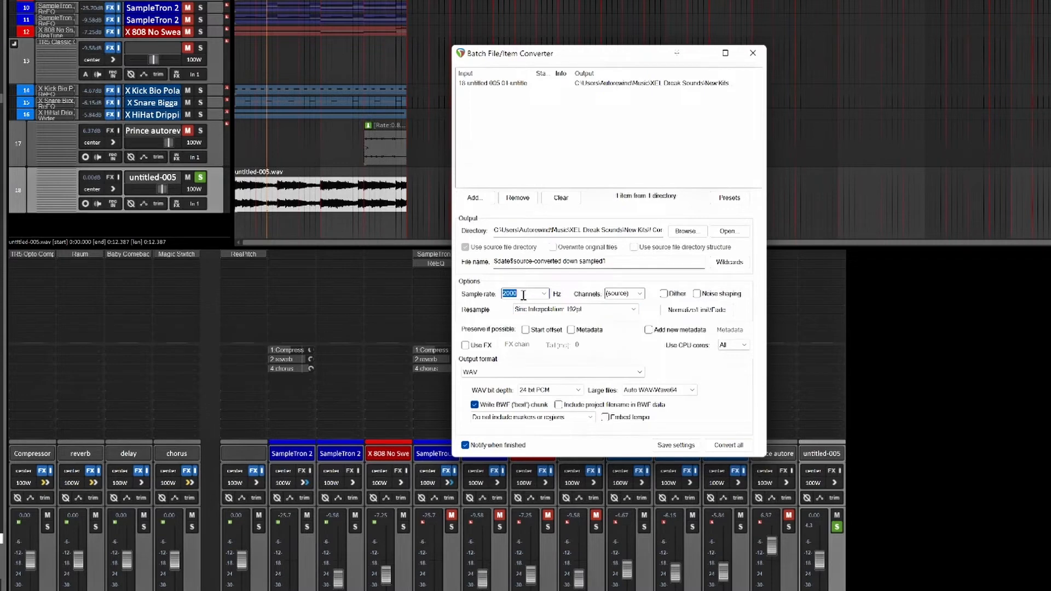
Set the conversion sample rate to 1000 Hz, convert the listed item and dismiss the completion notice
left_click(527, 296)
left_click_drag(522, 295, 481, 286)
type("1")
left_click(742, 449)
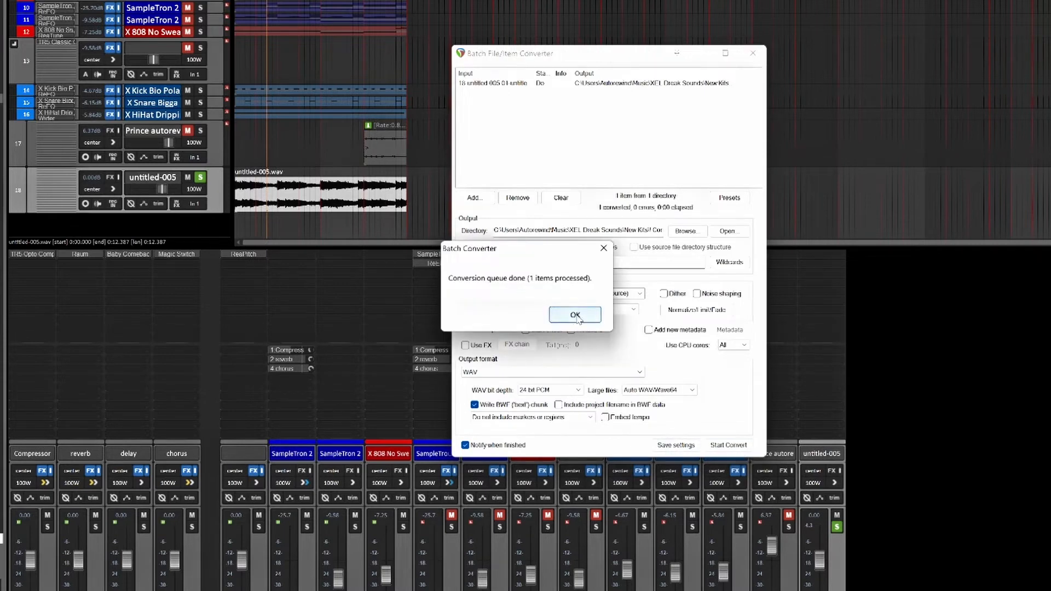
left_click(575, 315)
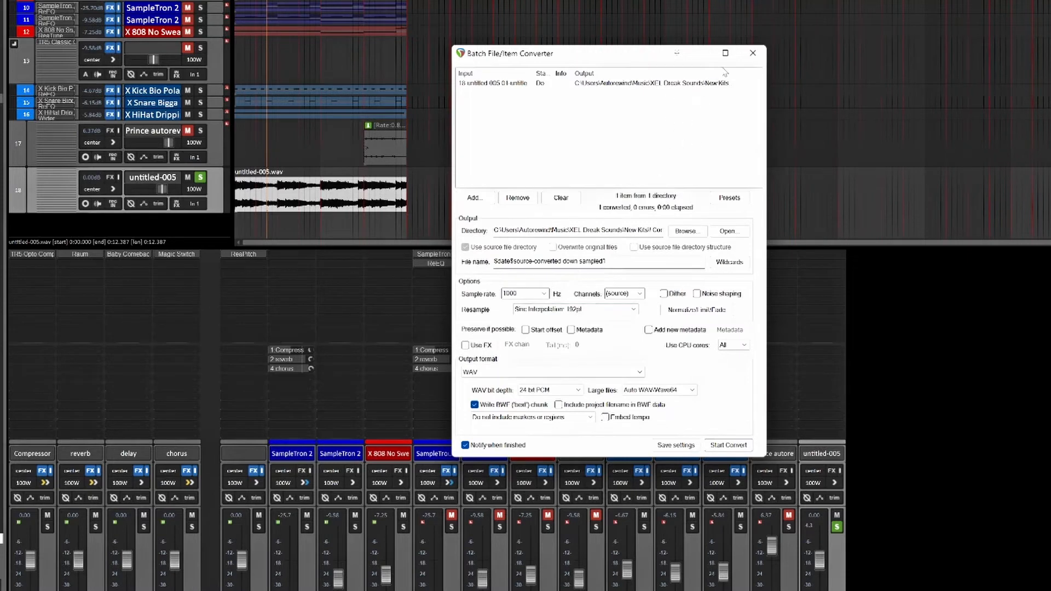
Insert the converted down-sampled untitled-005 file from the Converted Samples folder in New Kits onto a new track below untitled-005
left_click(732, 235)
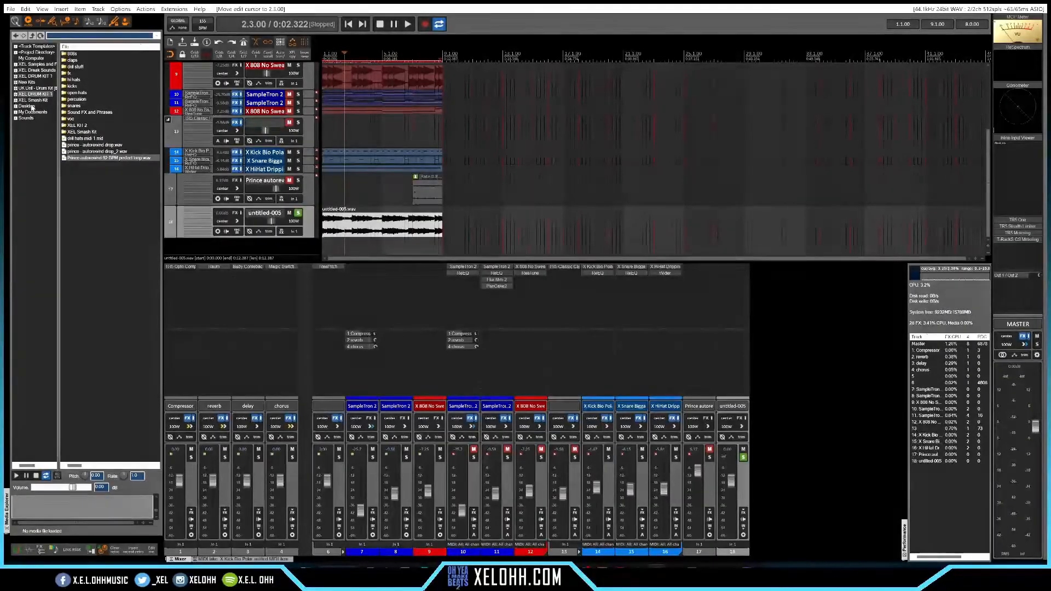
left_click(27, 82)
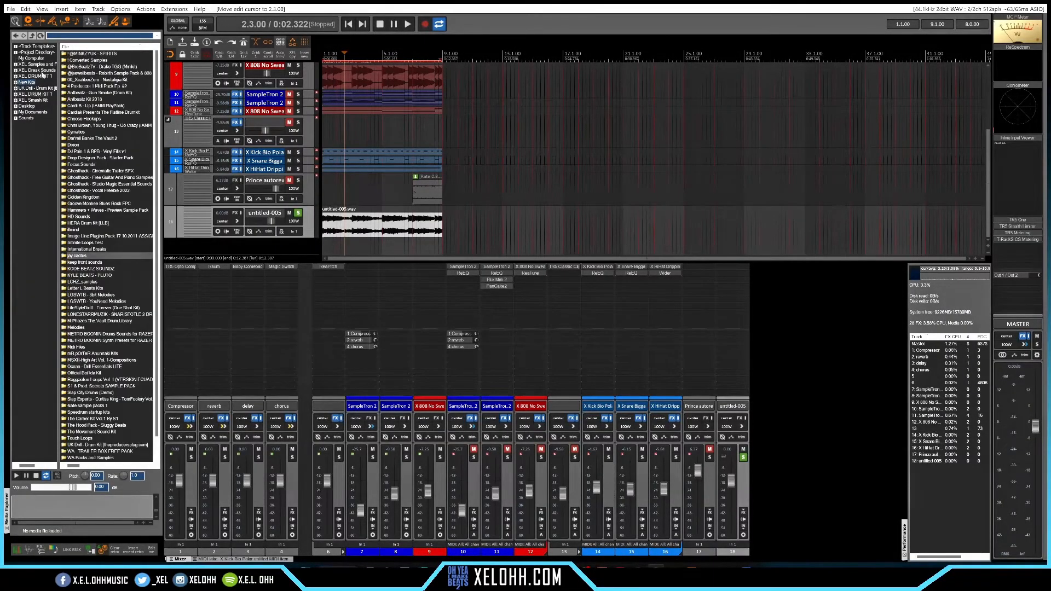
double_click(81, 61)
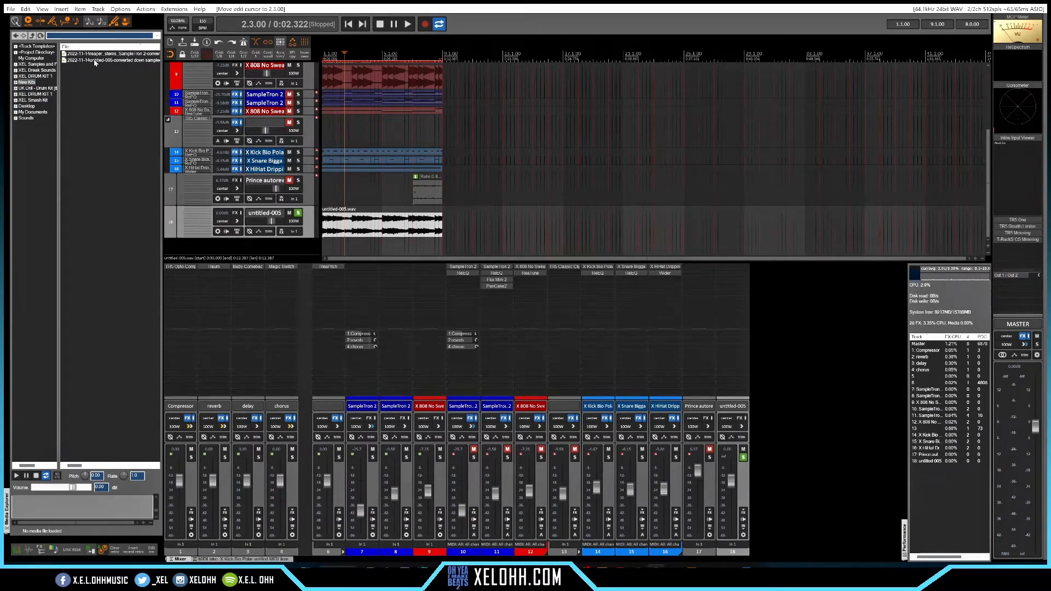
left_click(94, 60)
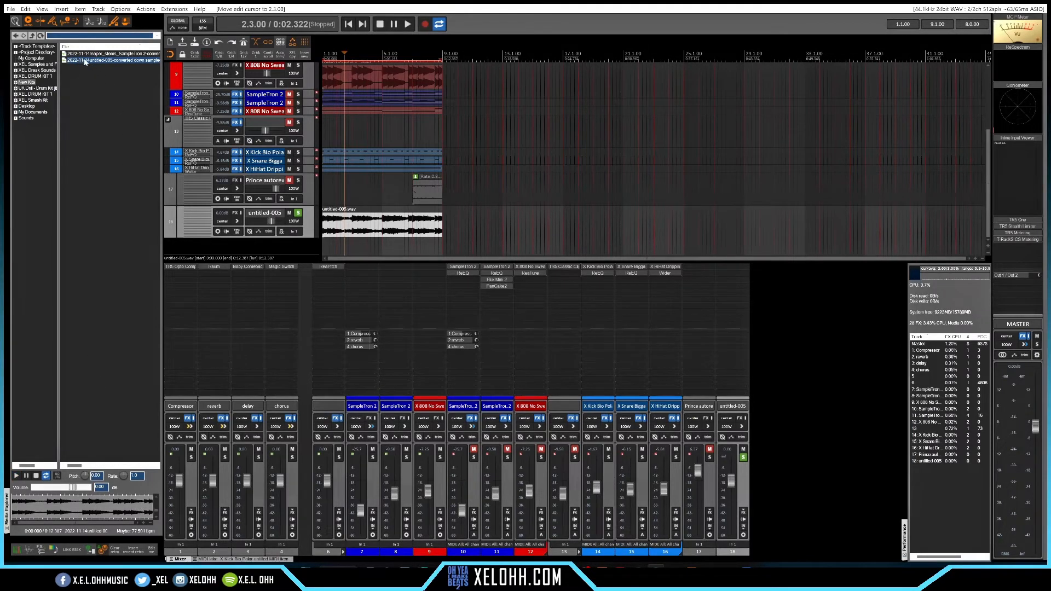
left_click_drag(85, 62, 299, 252)
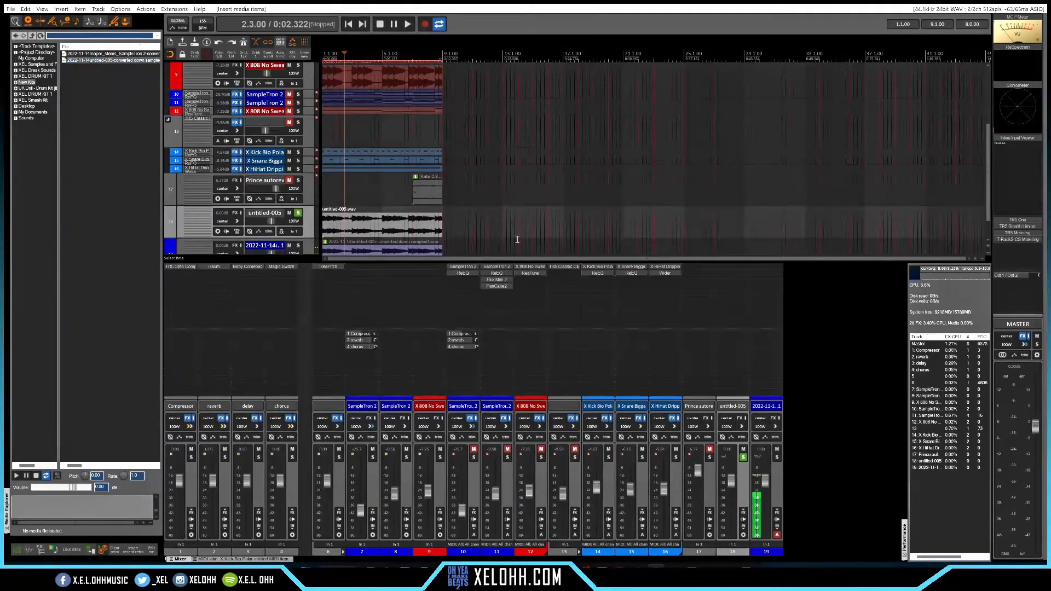
Examine the full arrangement across the timeline and play it from the start
scroll(304, 224, "down", 1)
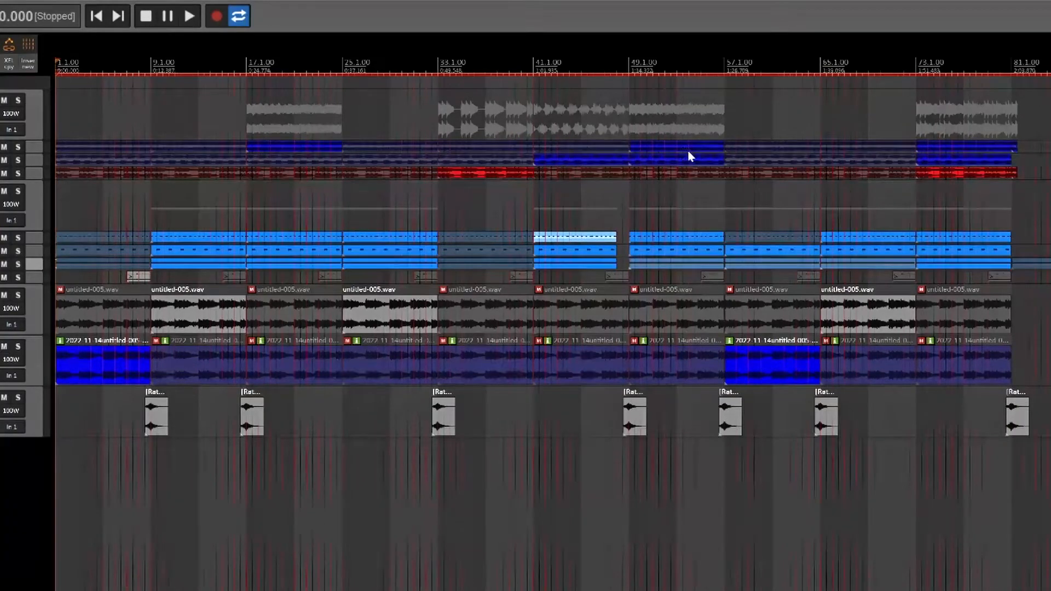
scroll(354, 501, "up", 5)
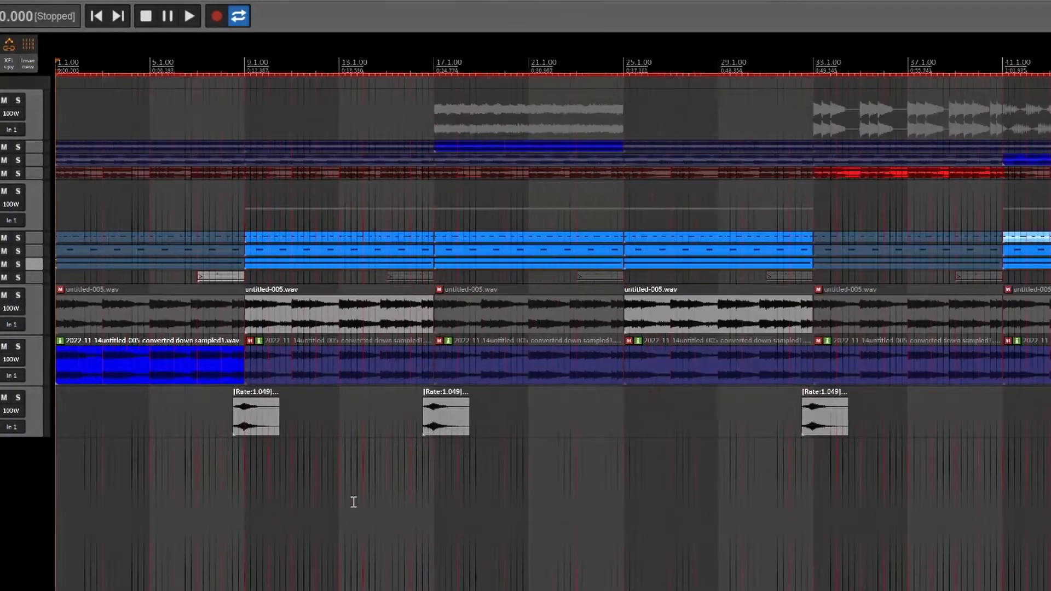
key("space")
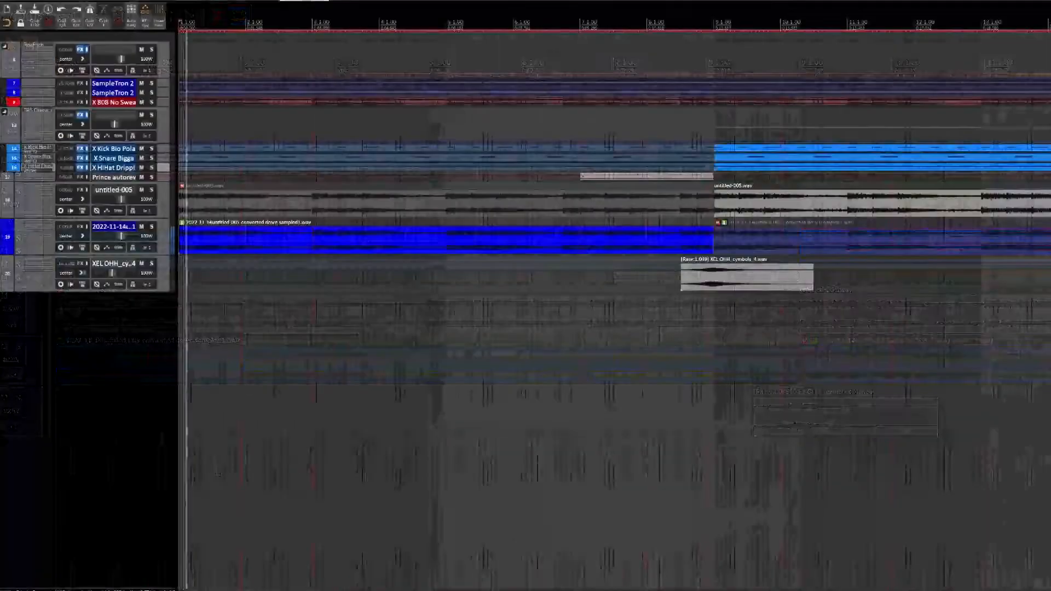